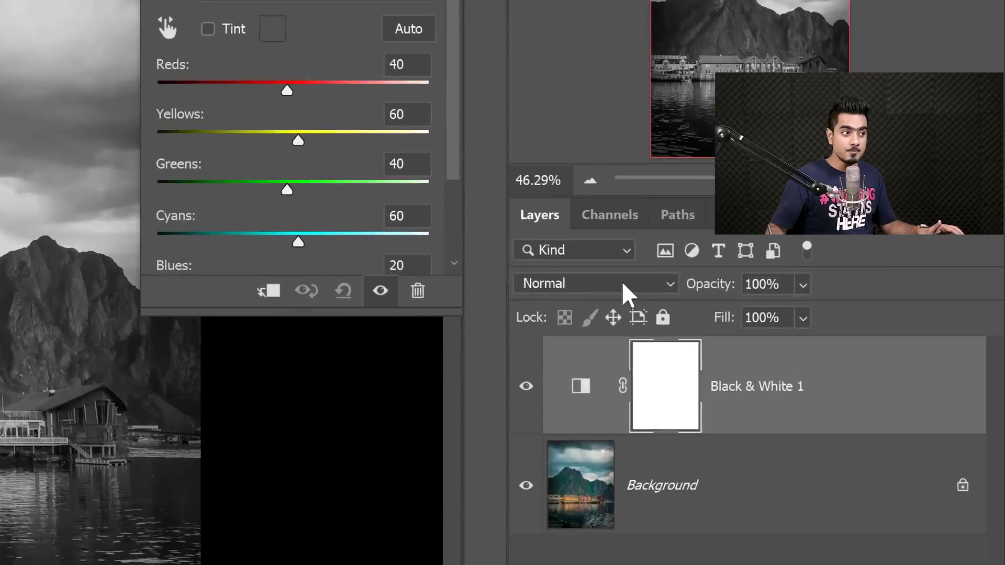
- Set the Black & White 1 adjustment layer's blend mode to Luminosity
left_click(778, 306)
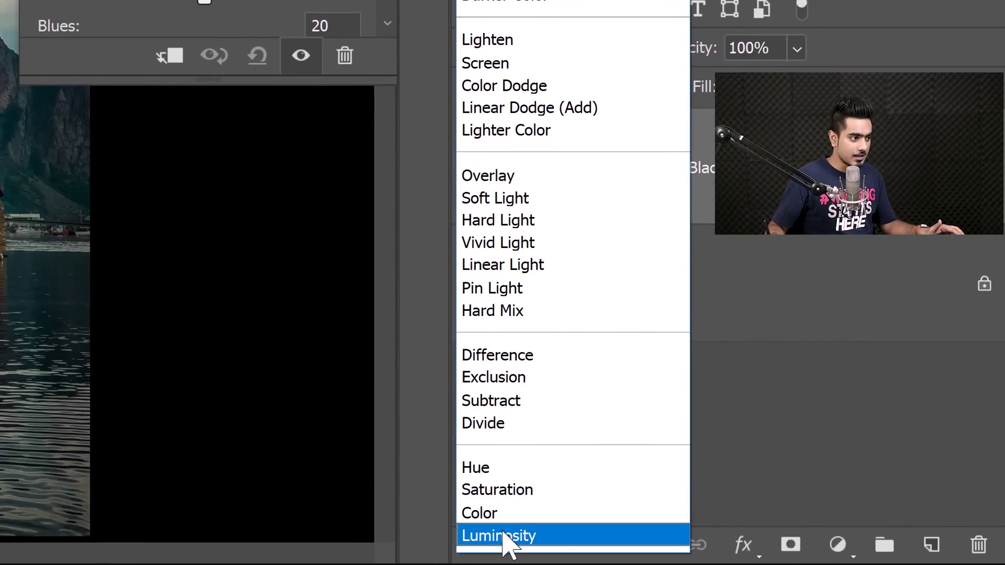
left_click(492, 536)
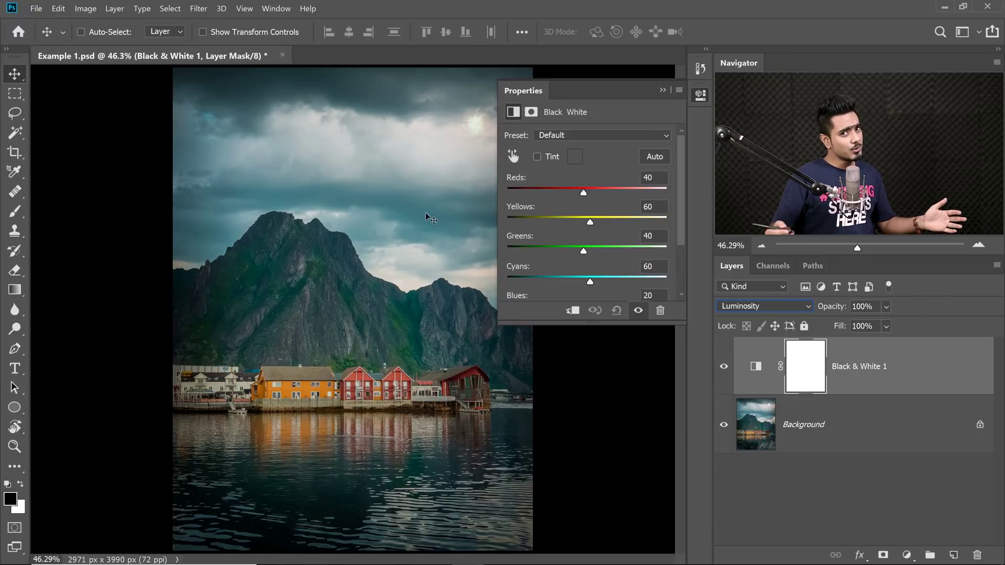
- Try other Reds and Yellows values, reset the Black & White adjustment, and compare the image with the layer hidden and shown
mouse_move(583, 193)
left_mouse_down()
mouse_move(601, 192)
mouse_move(595, 220)
mouse_move(583, 222)
mouse_move(583, 193)
left_mouse_up()
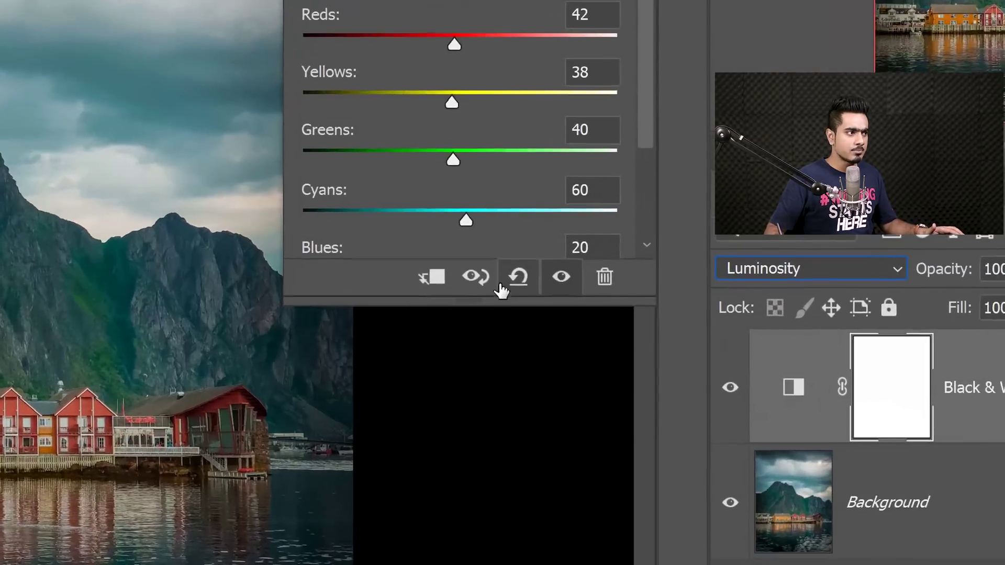
left_click(616, 311)
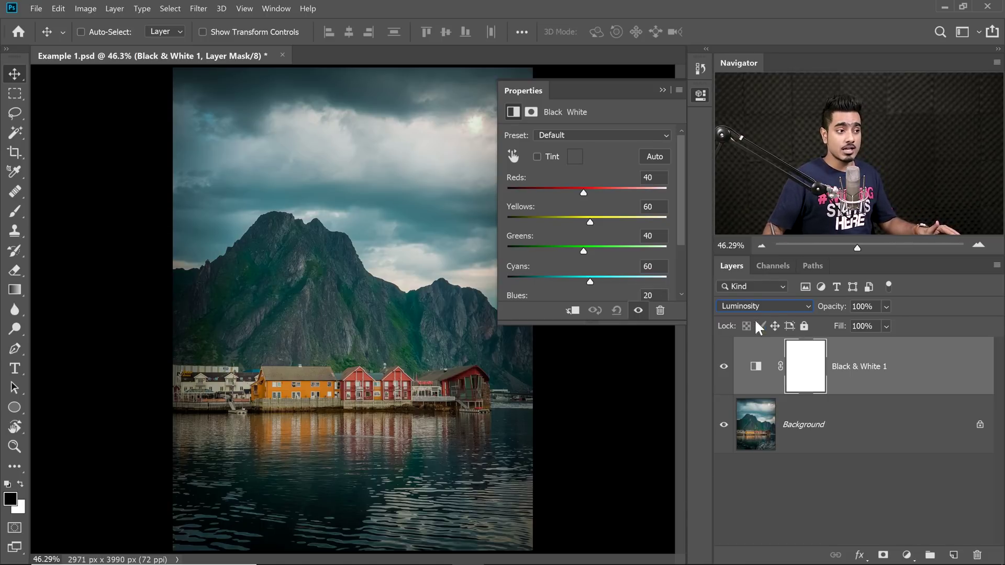
left_click(724, 367)
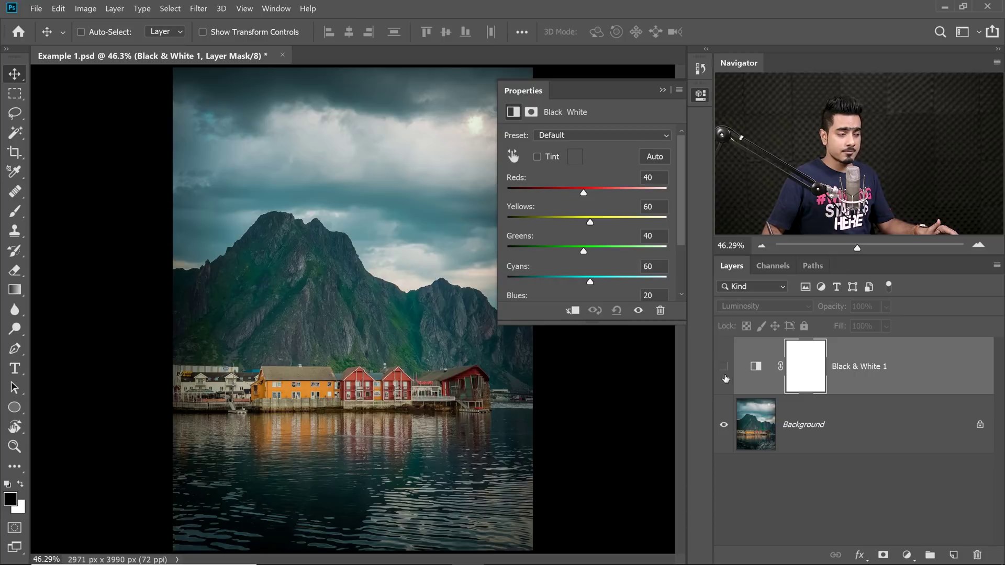
left_click(724, 368)
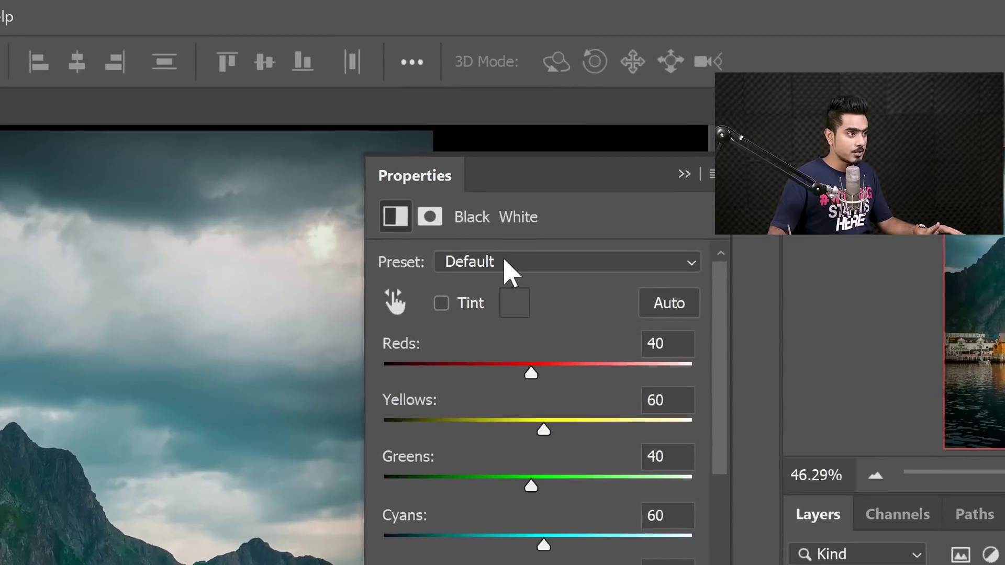
- Apply the Neutral - PiXimperfect preset to the Black & White adjustment and compare the image with and without the layer
left_click(505, 262)
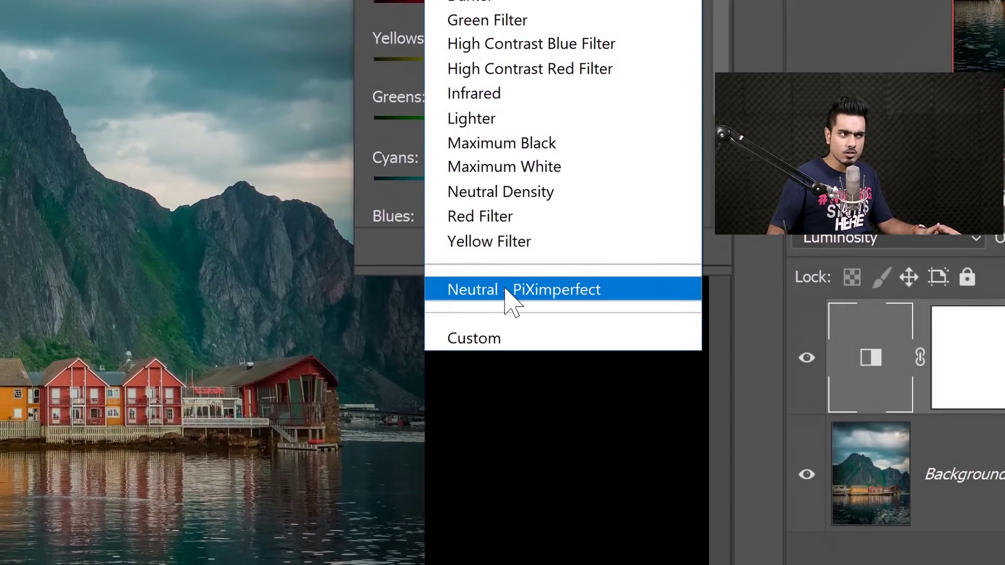
left_click(506, 290)
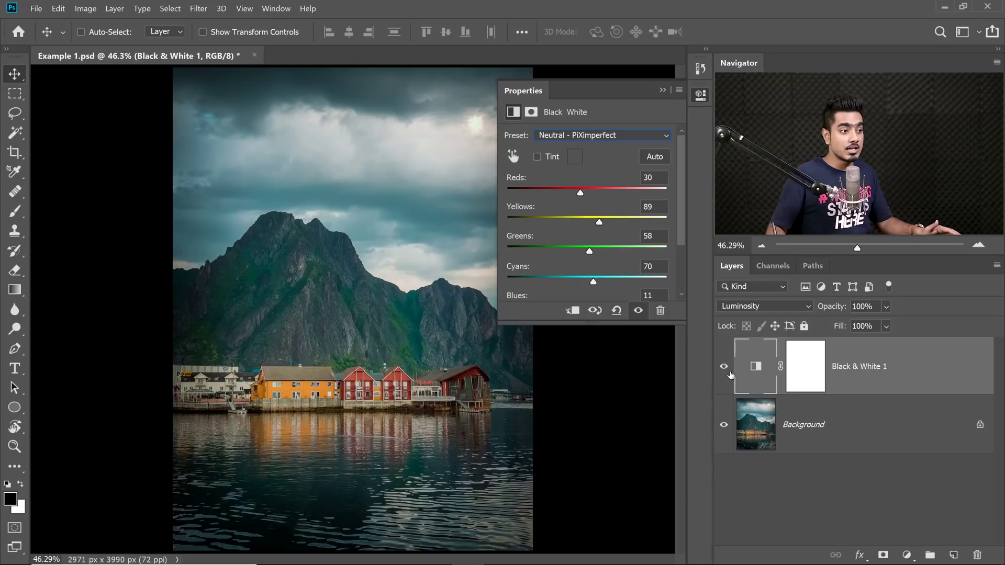
left_click(725, 370)
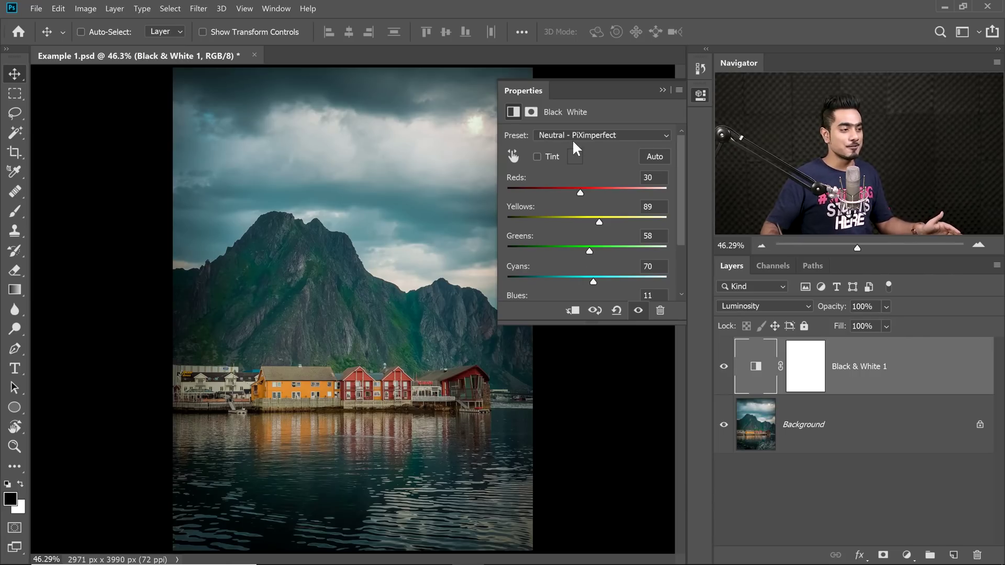
- Enlarge the adjustment settings to show all colour sliders and save the values as a Black & White preset named Test Tutorial - PiX
left_click_drag(593, 324, 603, 391)
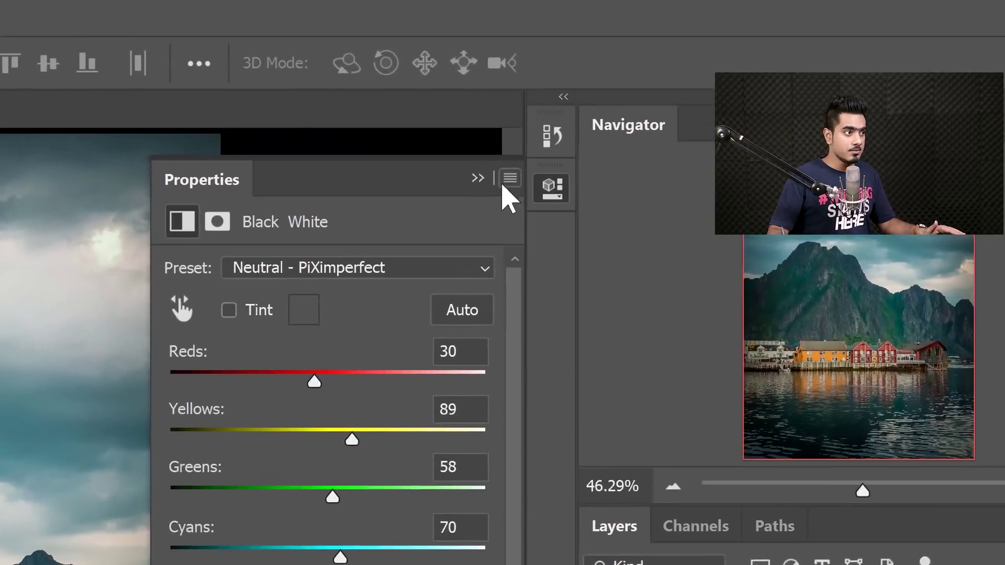
left_click(679, 90)
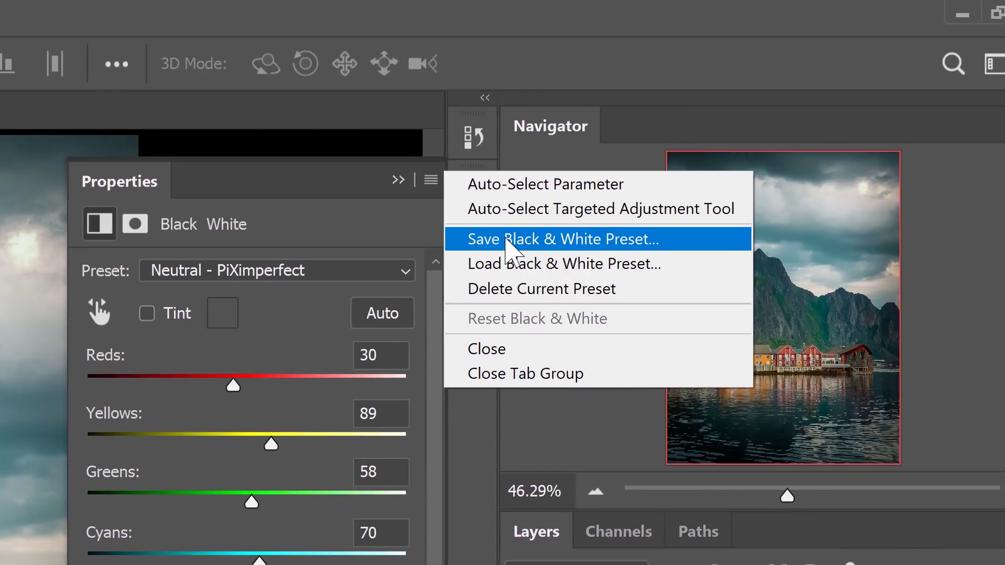
left_click(506, 242)
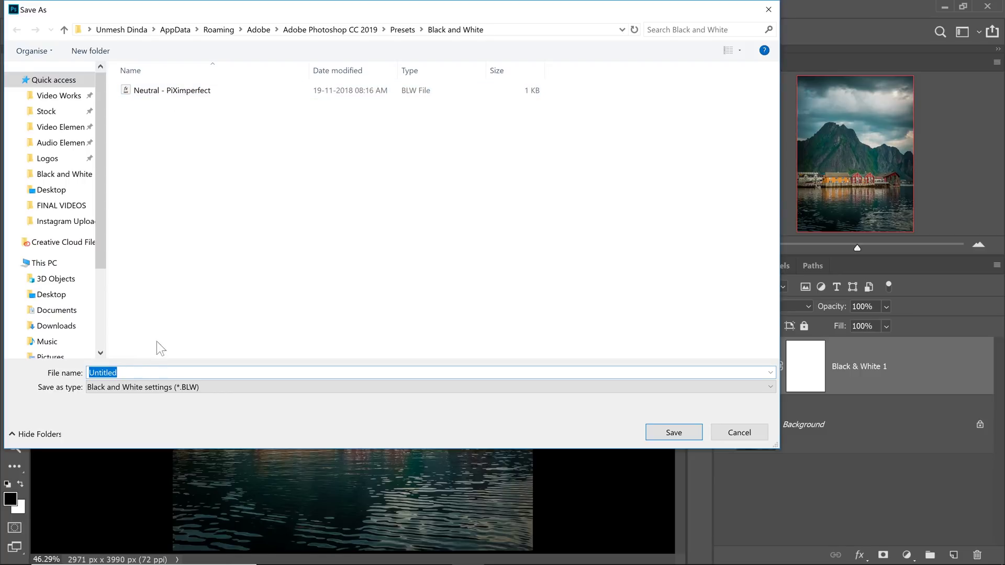
type("Test")
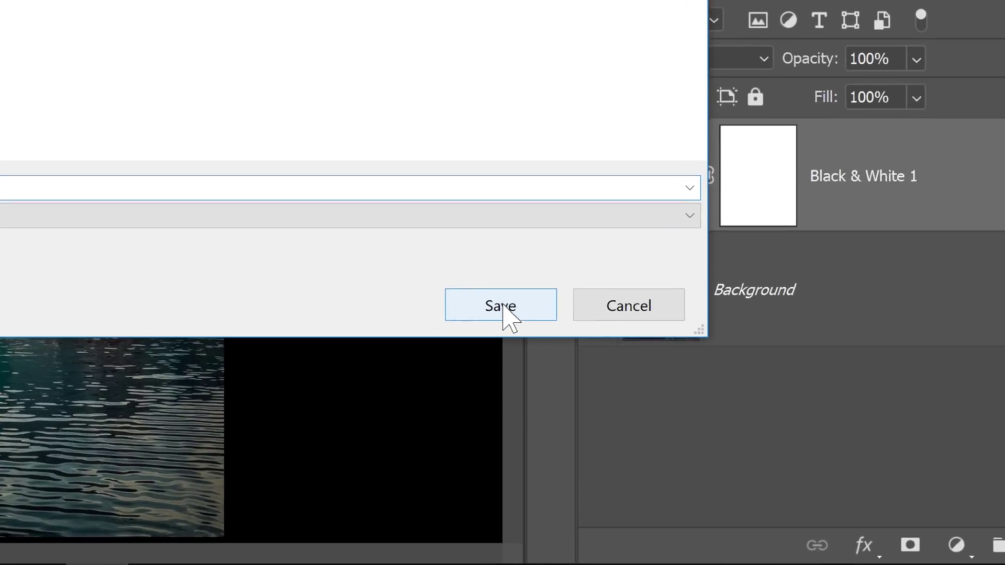
left_click(675, 434)
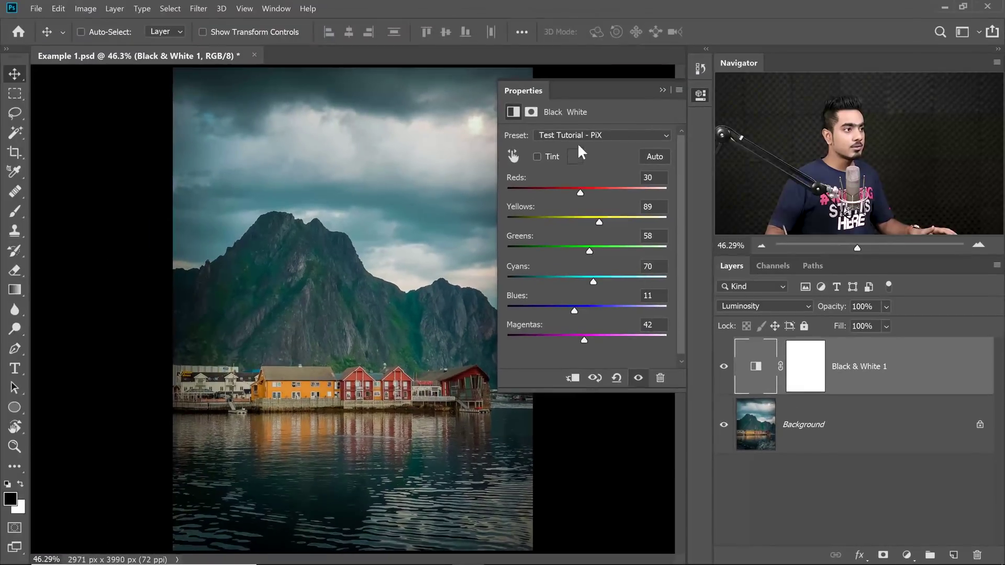
- Choose the Neutral - PiXimperfect preset, and set Reds to 15, Yellows to 101 and Greens to 89
left_click(582, 136)
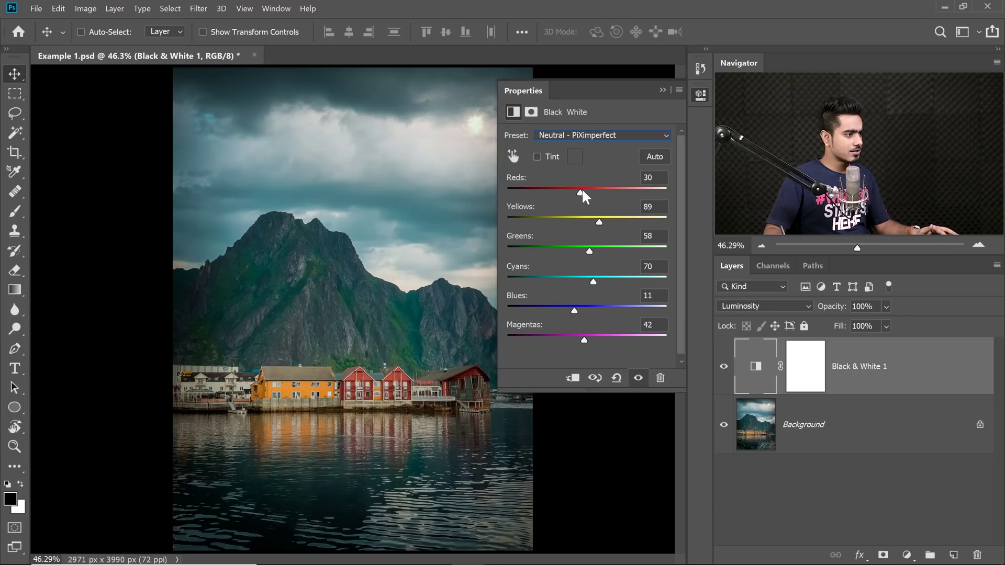
mouse_move(582, 192)
left_mouse_down()
mouse_move(591, 193)
mouse_move(578, 199)
left_mouse_up()
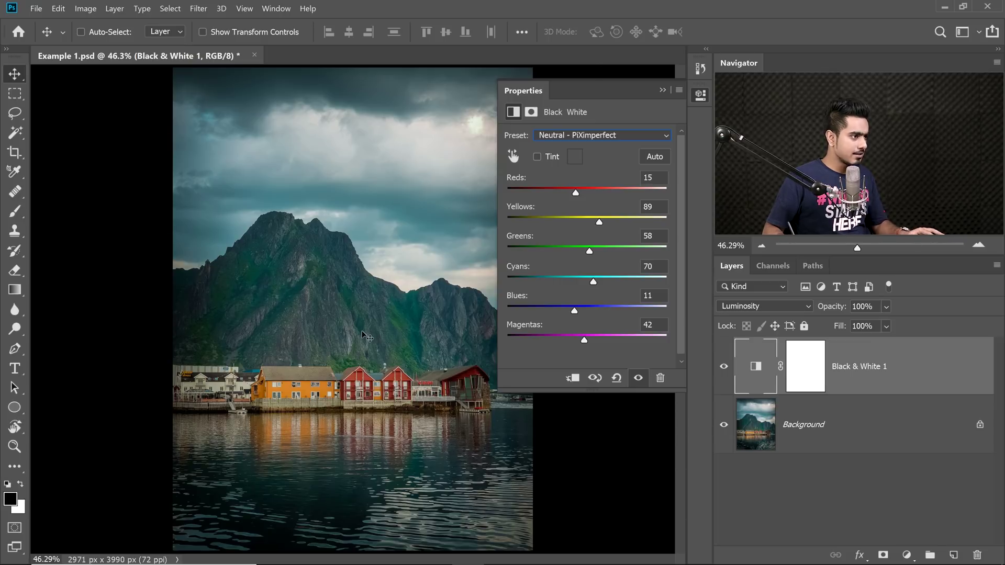
scroll(364, 339, "up", 3)
scroll(336, 368, "down", 1)
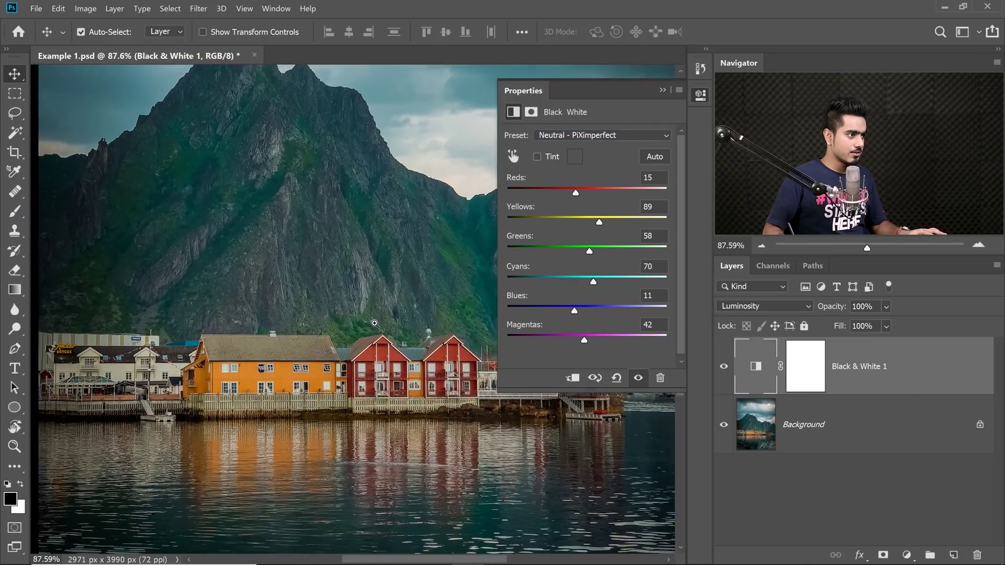
left_click_drag(601, 221, 599, 252)
scroll(227, 176, "down", 4)
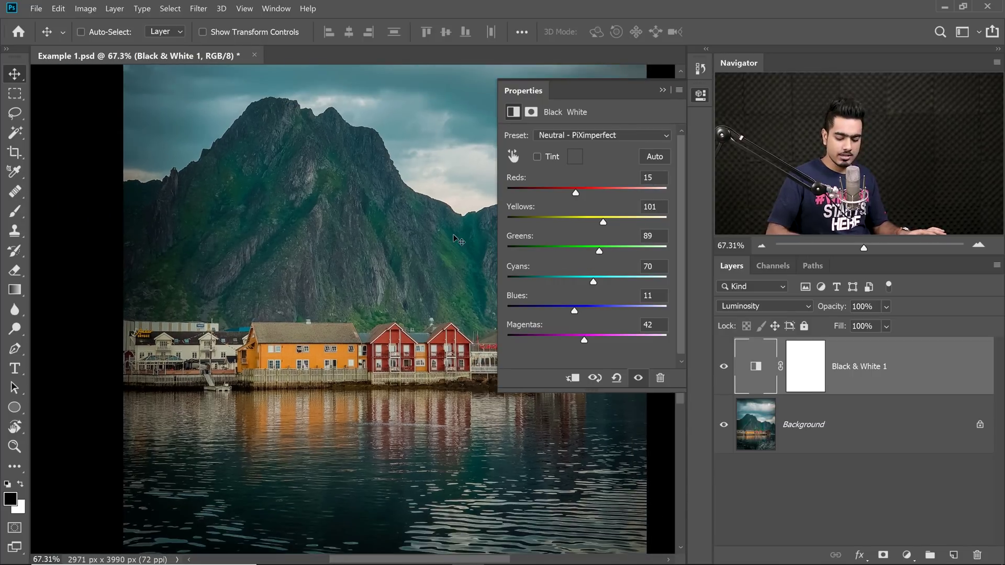
- Set Greens to 99, Cyans to 50, Blues to -102 and Magentas to -28, and compare the image with the layer hidden
scroll(226, 176, "down", 3)
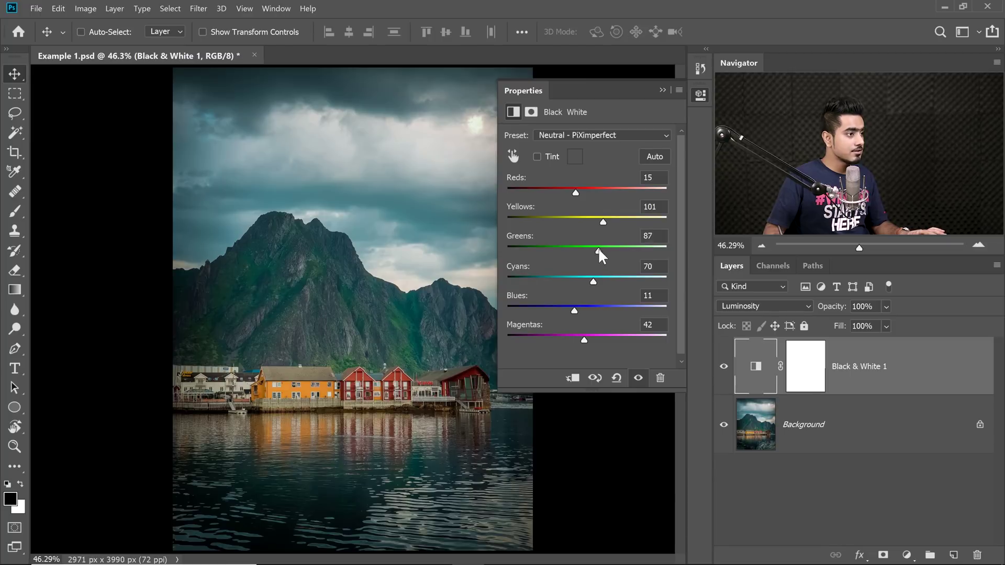
left_click_drag(598, 252, 587, 282)
left_click(602, 281)
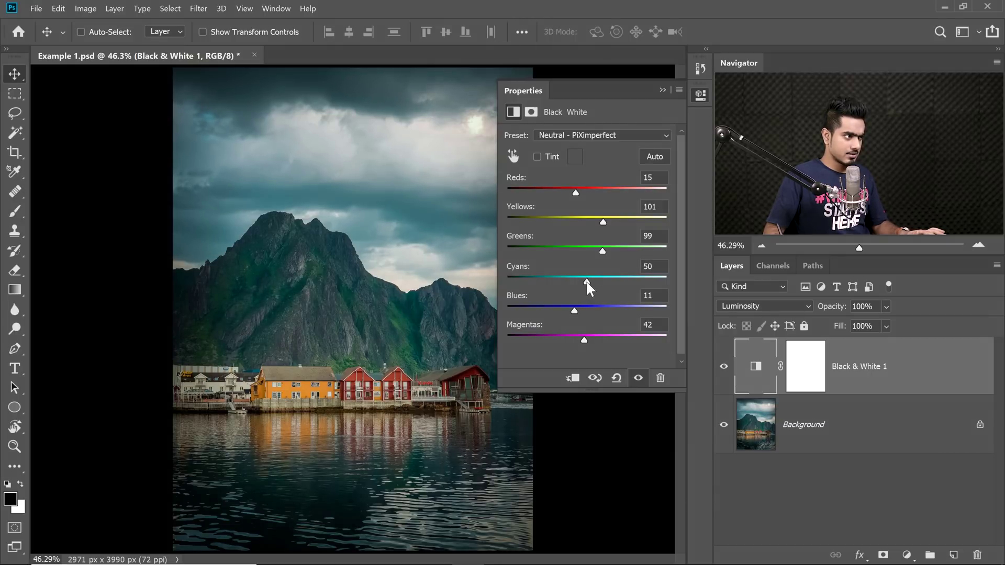
left_click_drag(561, 309, 562, 340)
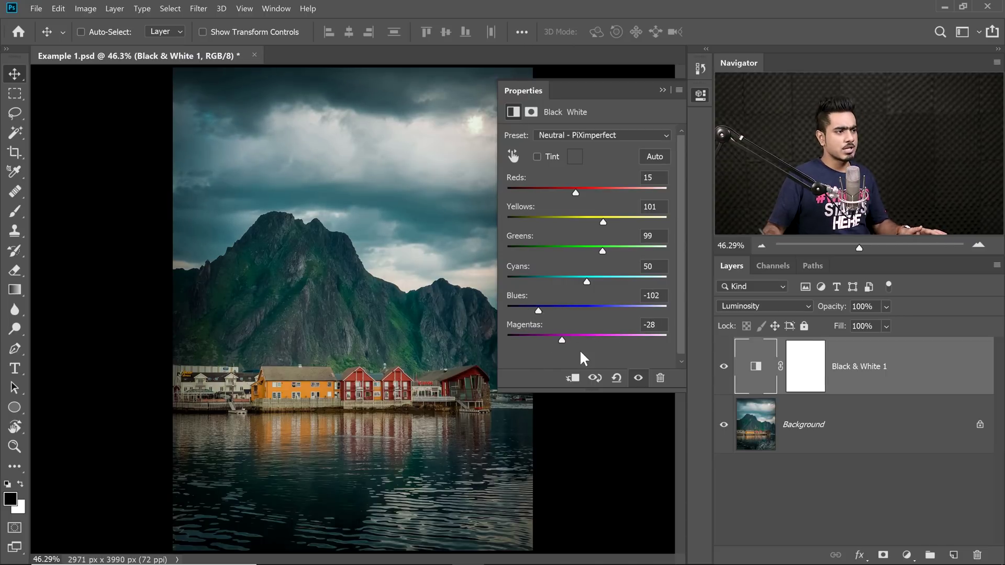
left_click(725, 368)
left_click(724, 368)
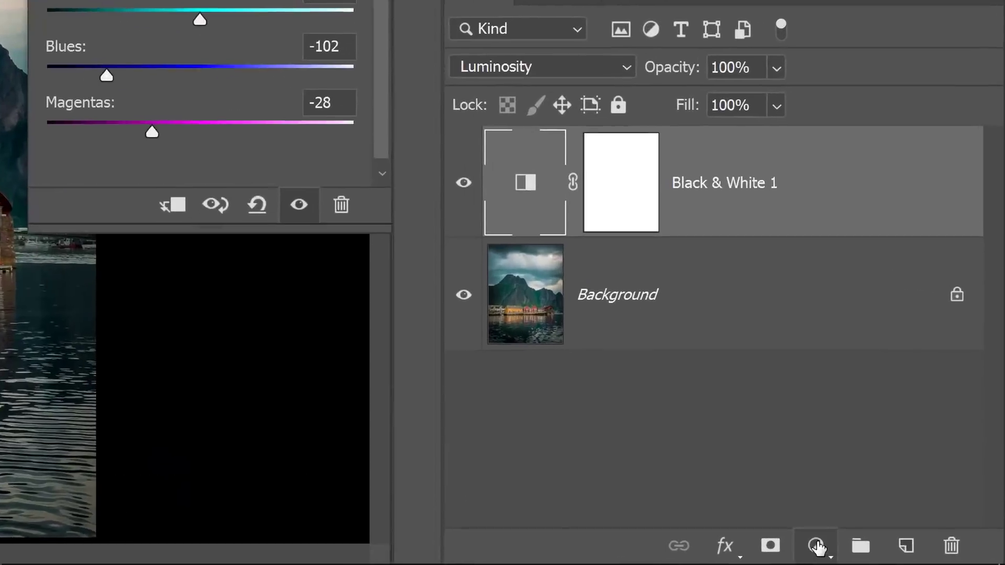
- Add a Curves adjustment layer above Black & White 1 and brighten the water highlights with the on-image adjustment tool, raising input level 142
left_click(908, 555)
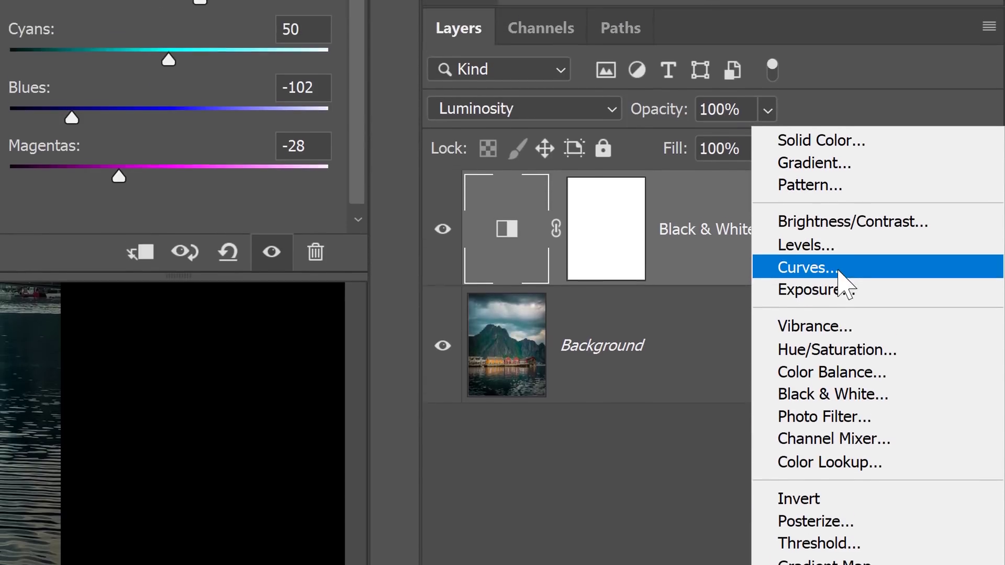
left_click(837, 268)
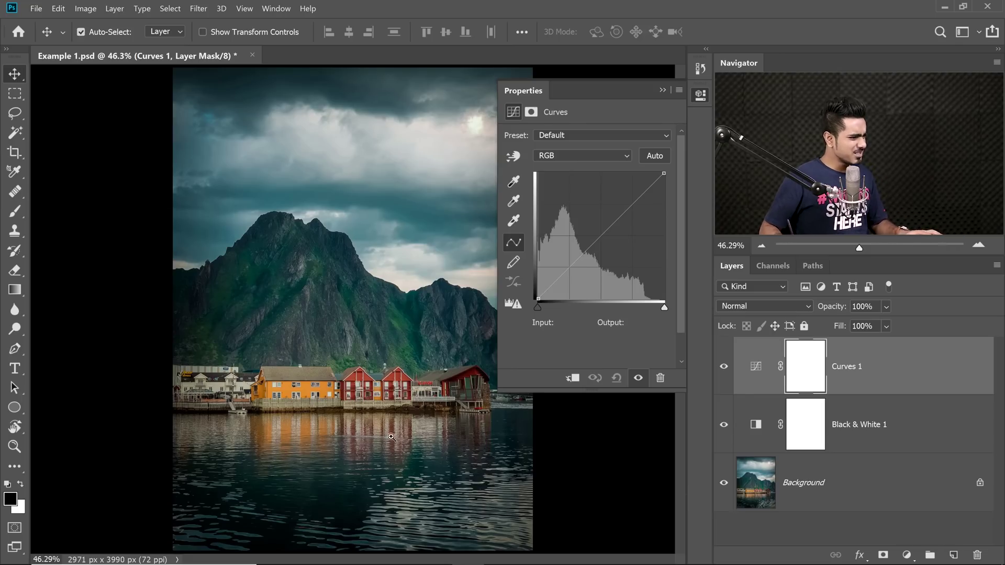
scroll(406, 433, "up", 2)
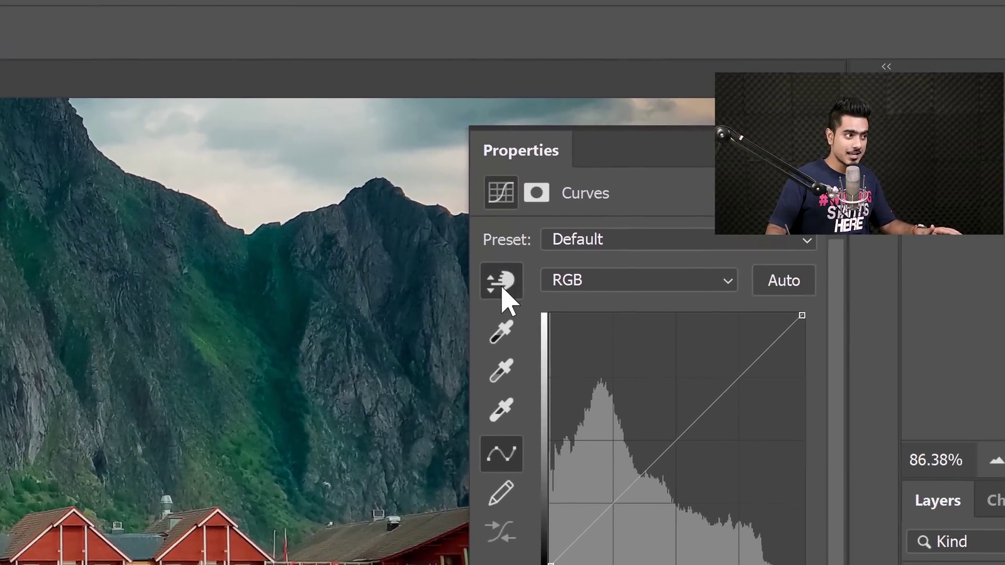
left_click(502, 287)
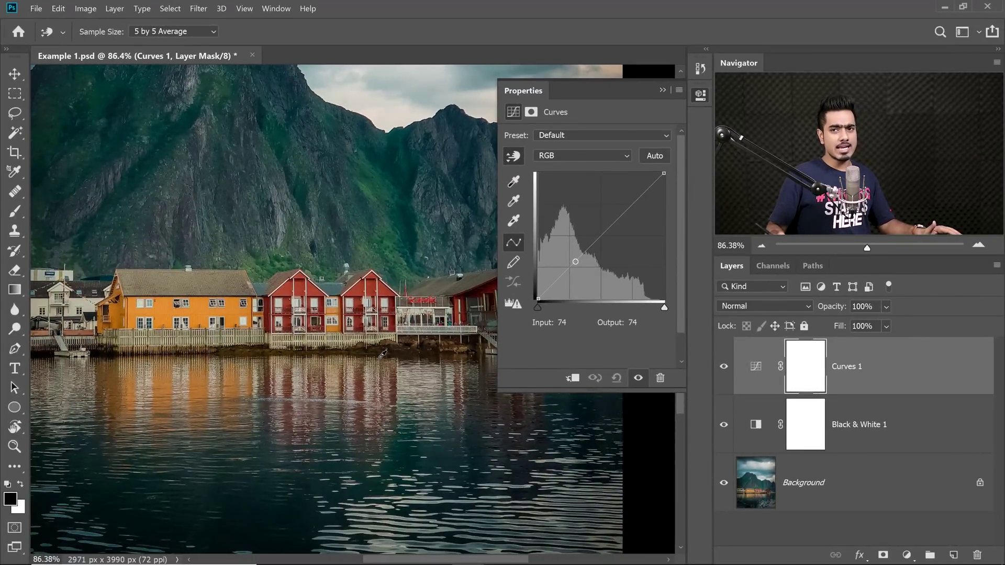
left_click(428, 493)
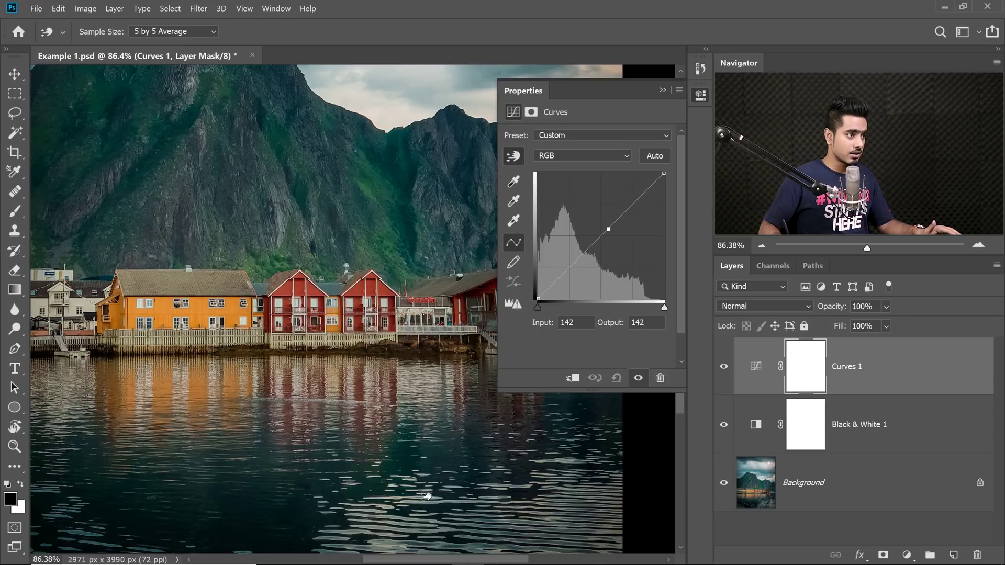
left_click_drag(427, 493, 428, 478)
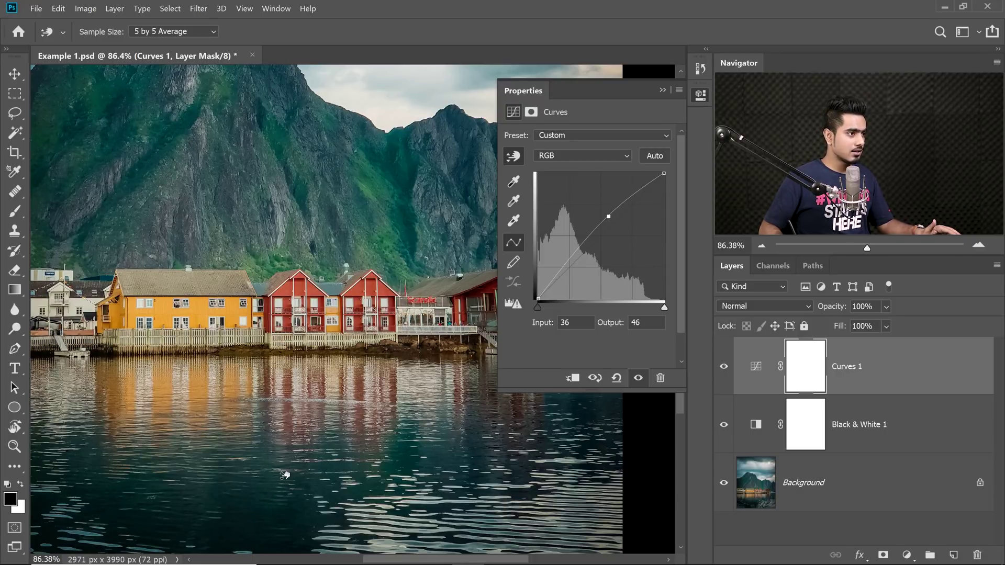
- Darken the water's shadows on the curve to input 36, output 37, and compare the whole image with the Curves layer hidden
left_click_drag(284, 475, 287, 483)
left_click_drag(287, 478, 288, 481)
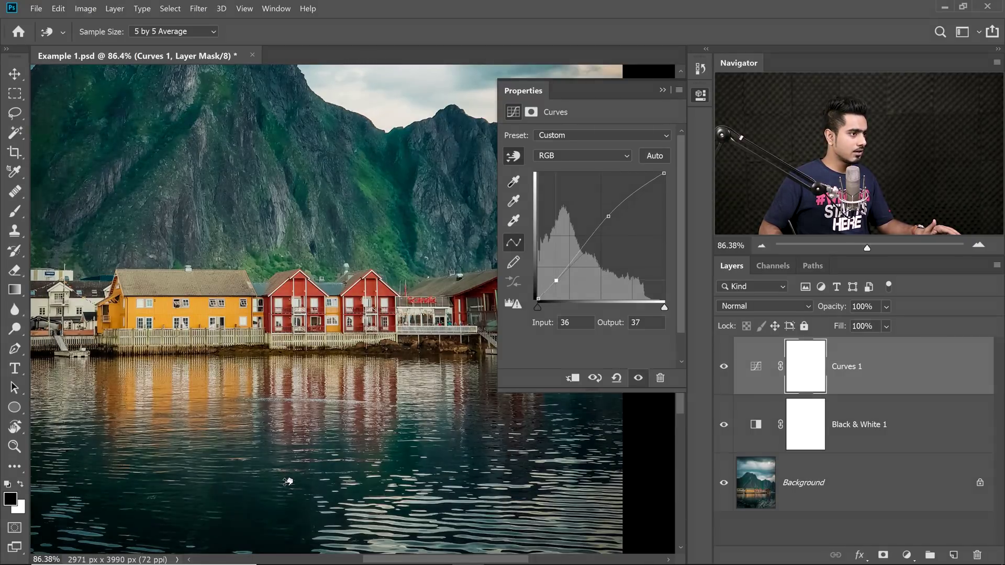
key("ctrl+0")
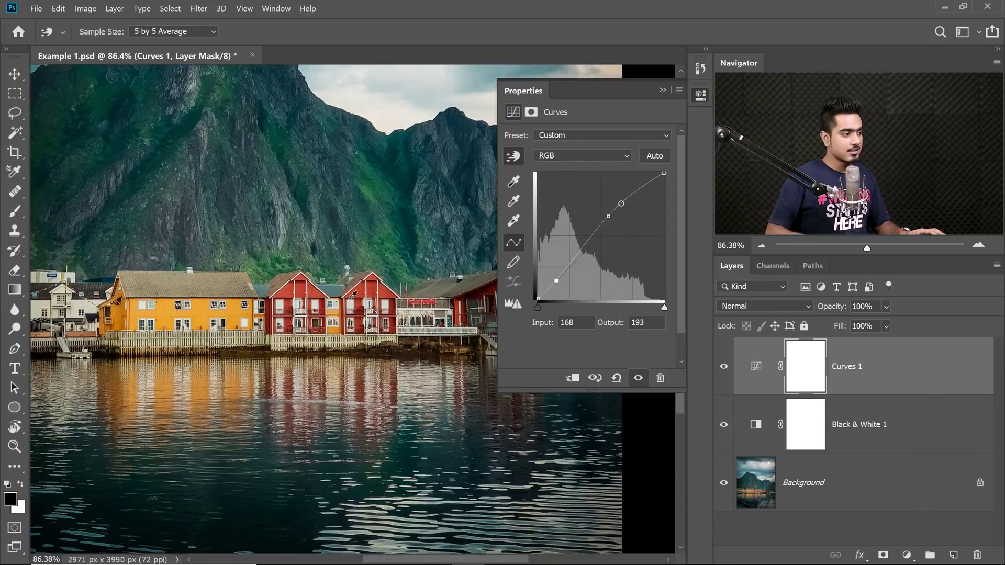
left_click(724, 367)
left_click(723, 368)
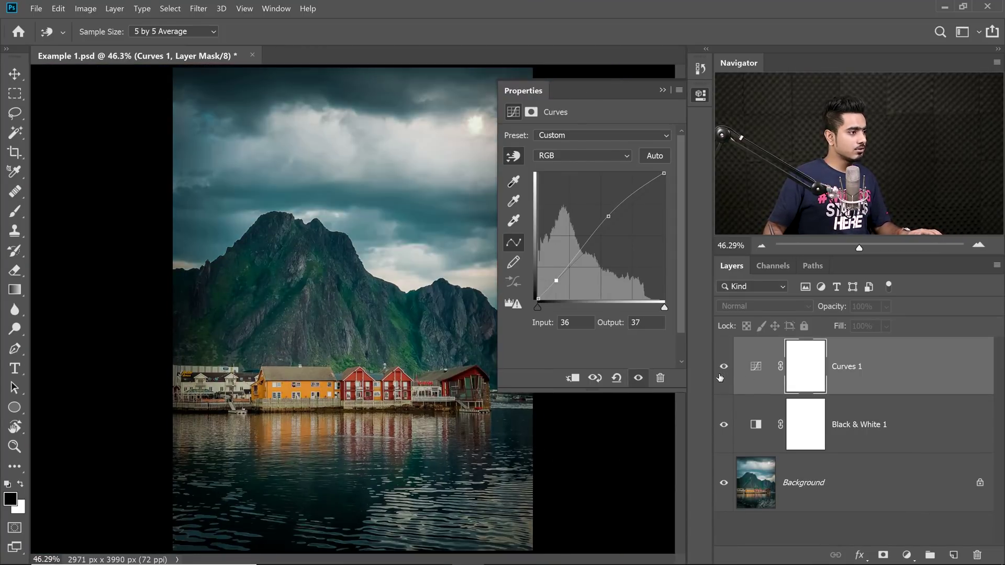
- Add a second Curves adjustment layer above Curves 1, raise the mountain highlights at input 120, and set its shadows to input 36, output 40
left_click(907, 556)
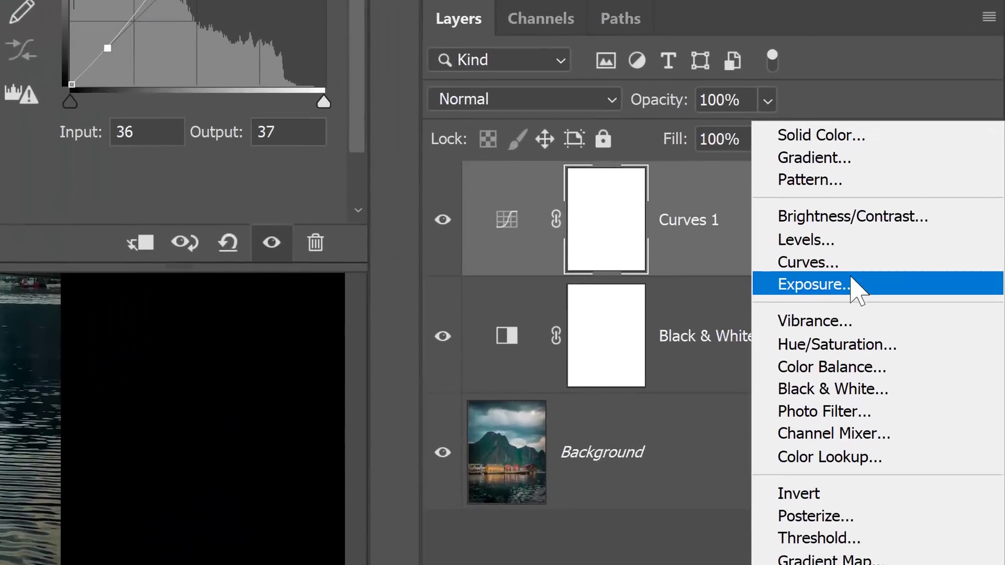
left_click(916, 388)
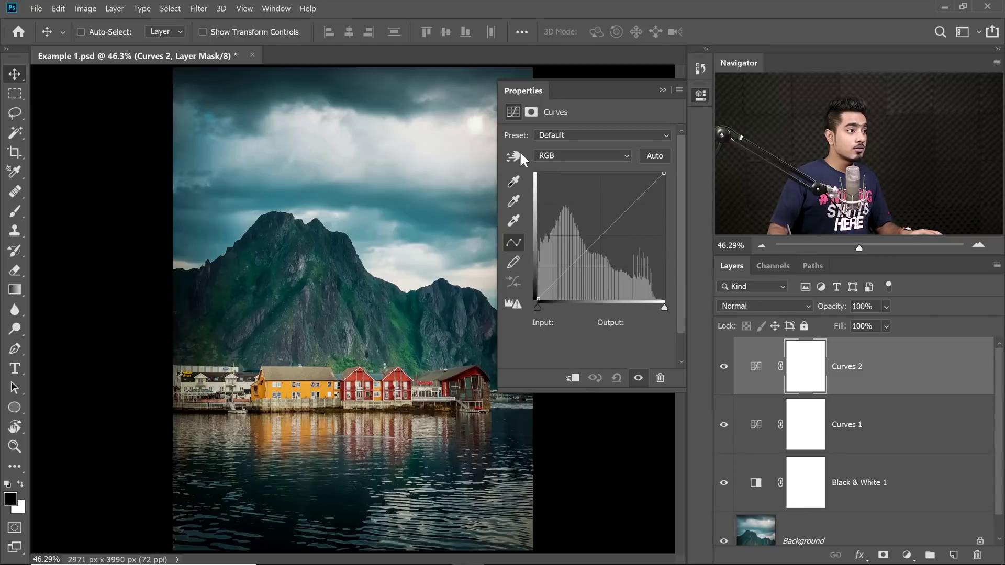
left_click(516, 152)
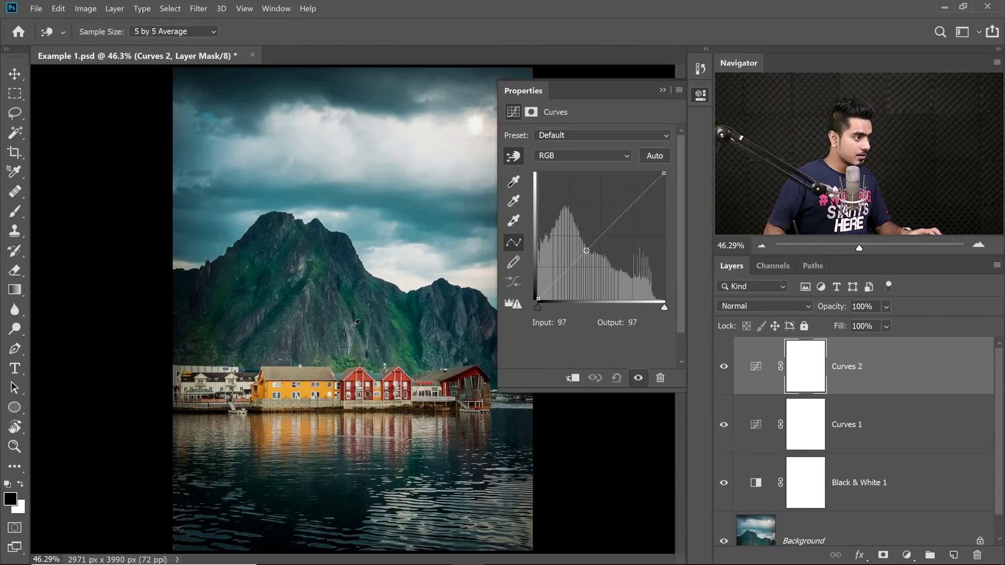
left_click(351, 335)
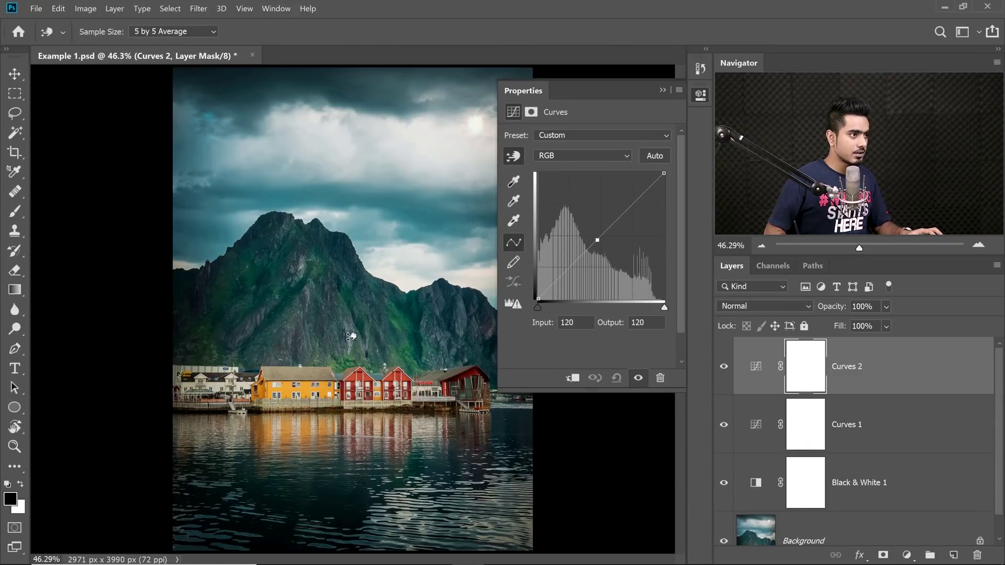
left_click_drag(351, 336, 350, 326)
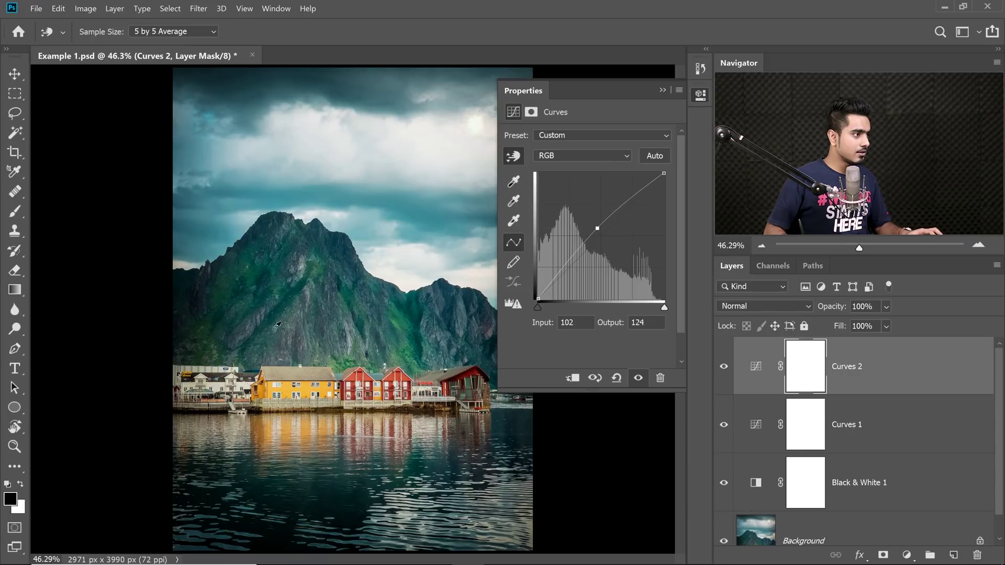
left_click_drag(277, 315, 276, 321)
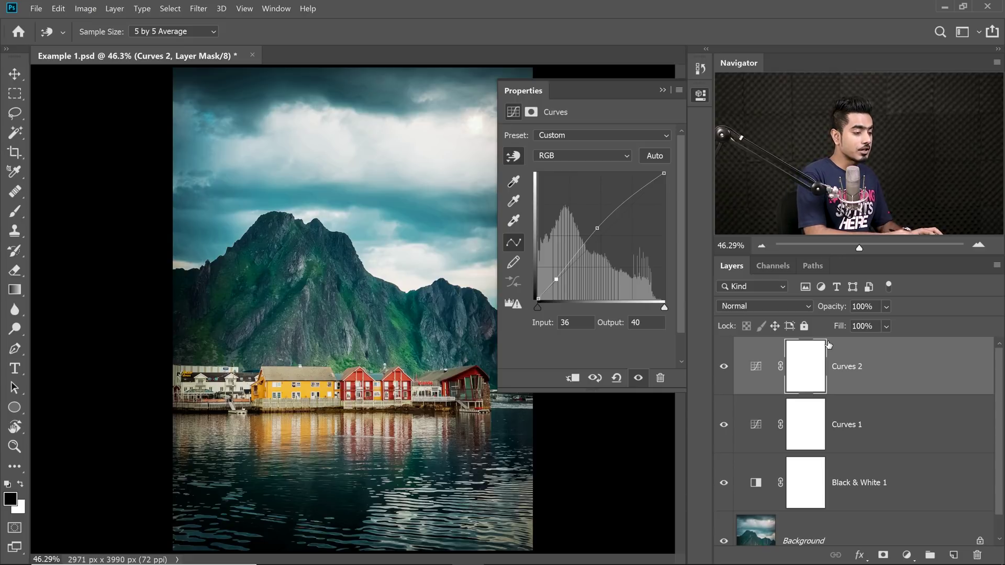
- Invert the Curves 2 mask to black and paint white over the mountains with a soft brush of size 762
key("ctrl+i")
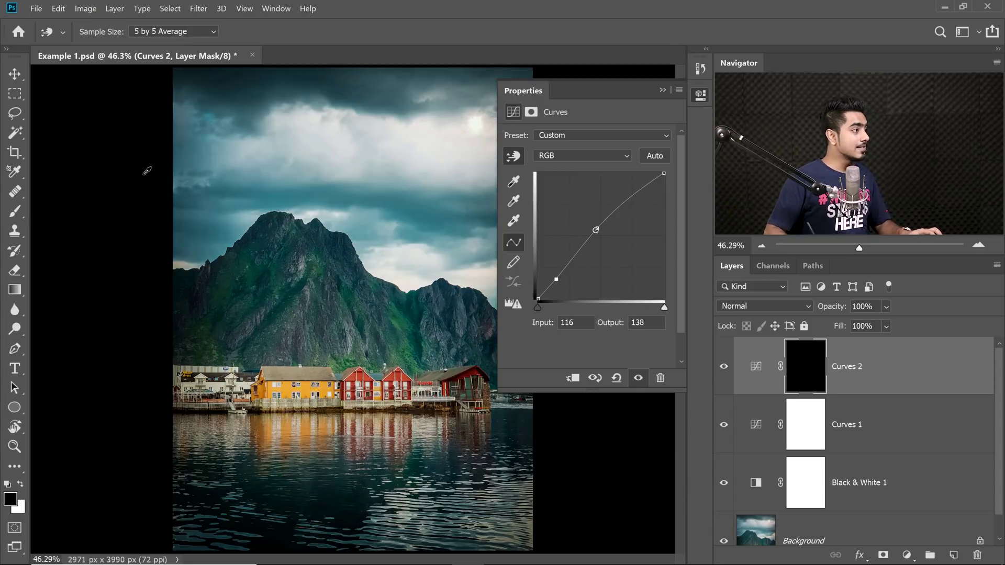
left_click(14, 212)
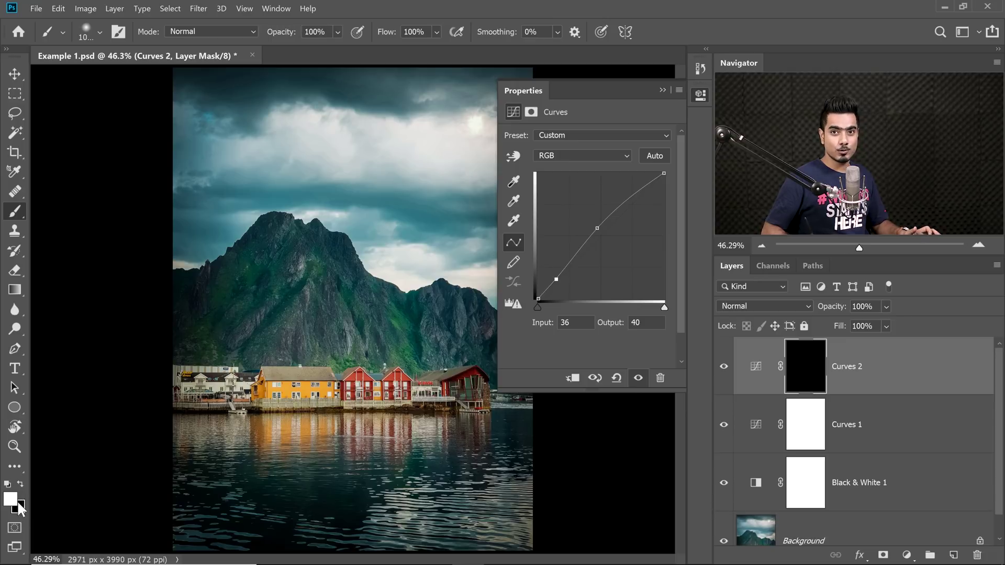
mouse_move(264, 303)
left_mouse_down()
mouse_move(219, 287)
mouse_move(278, 315)
mouse_move(314, 295)
mouse_move(333, 311)
left_mouse_up()
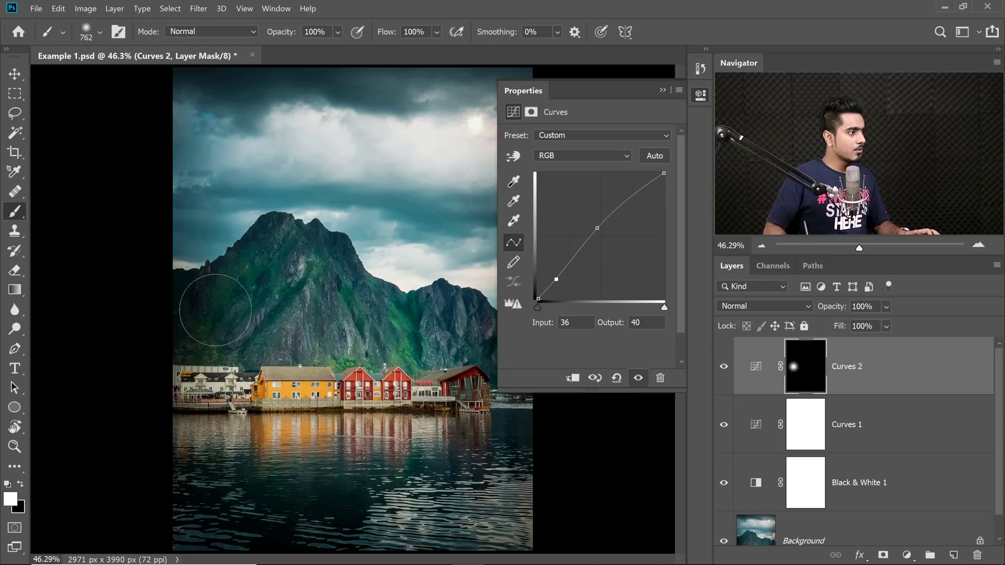
mouse_move(215, 310)
left_mouse_down()
mouse_move(177, 310)
mouse_move(223, 316)
mouse_move(140, 321)
left_mouse_up()
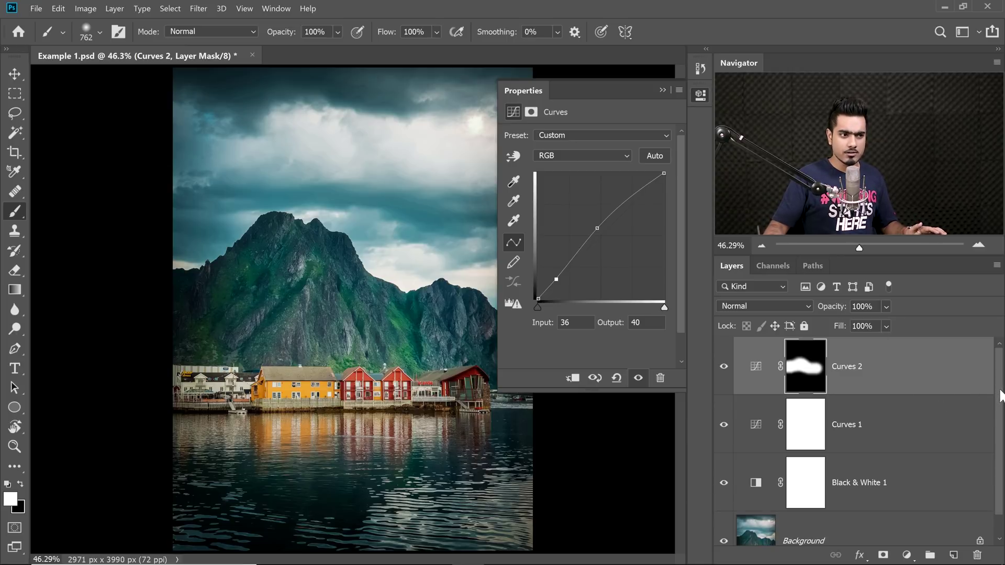
- Set Yellows to 83 in the Black & White 1 adjustment layer and collapse its settings
scroll(1000, 398, "down", 1)
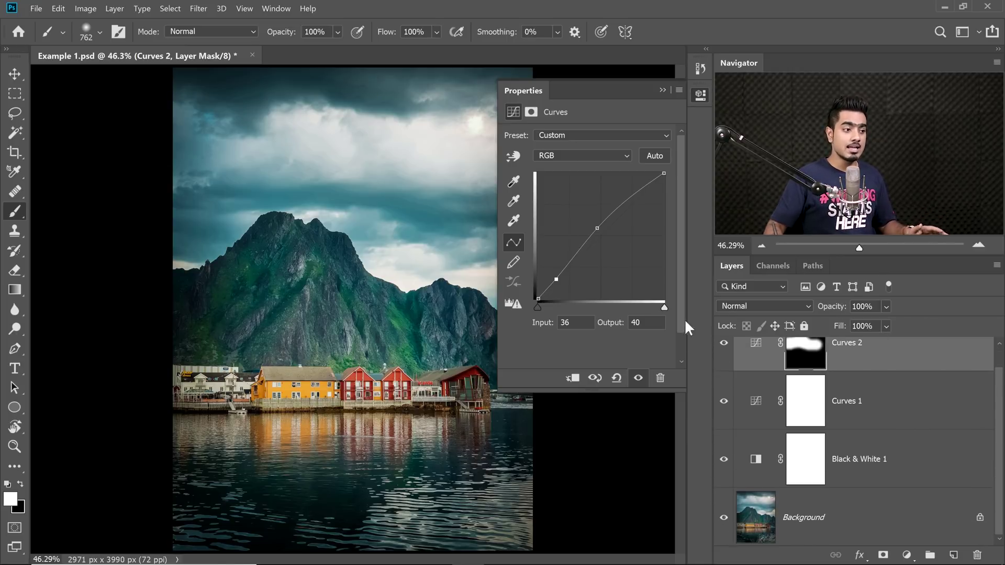
left_click(755, 461)
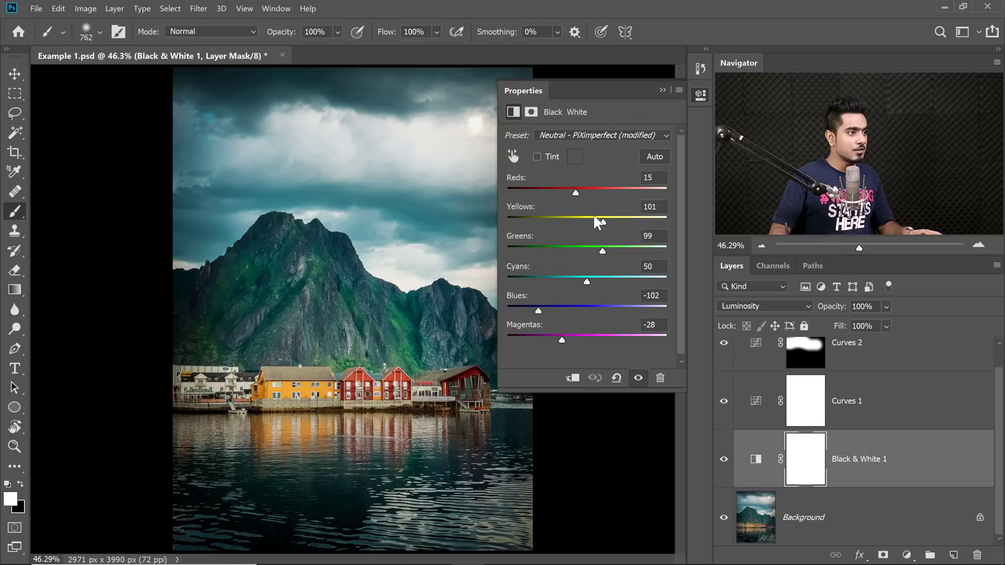
left_click_drag(601, 218, 598, 219)
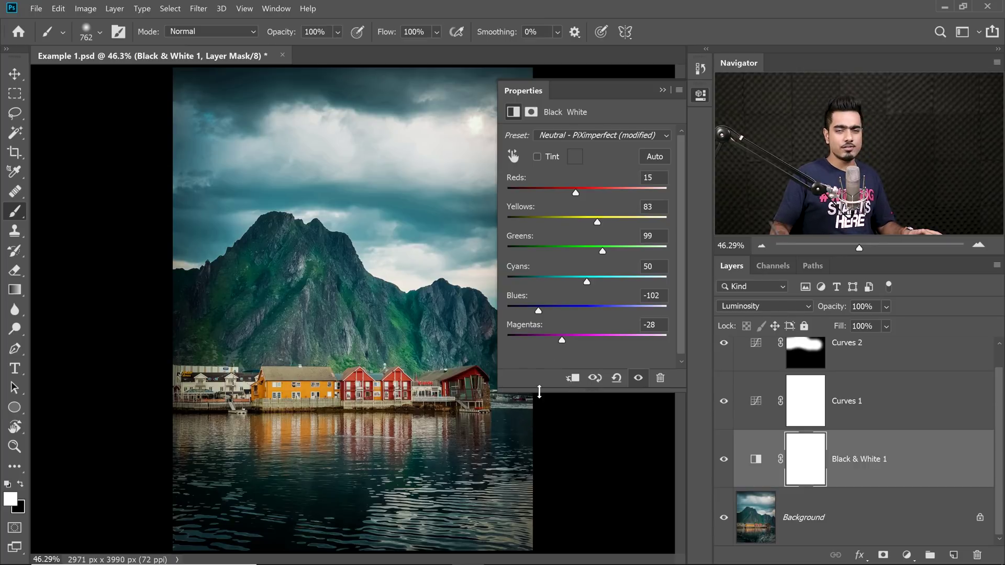
left_click(662, 89)
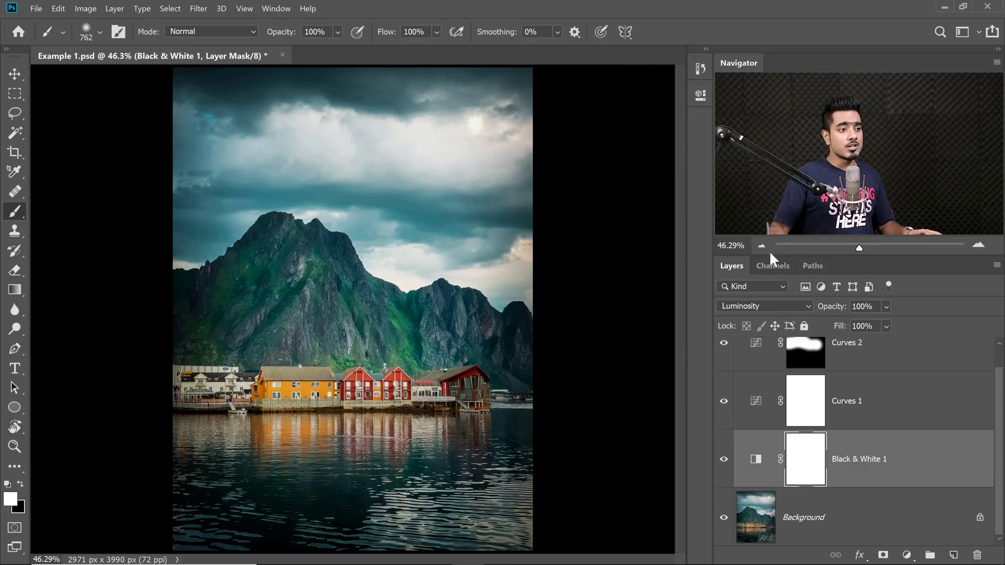
- Add a Solid Color fill layer above Curves 2 in a bright saturated red
scroll(997, 414, "up", 1)
left_click(966, 369)
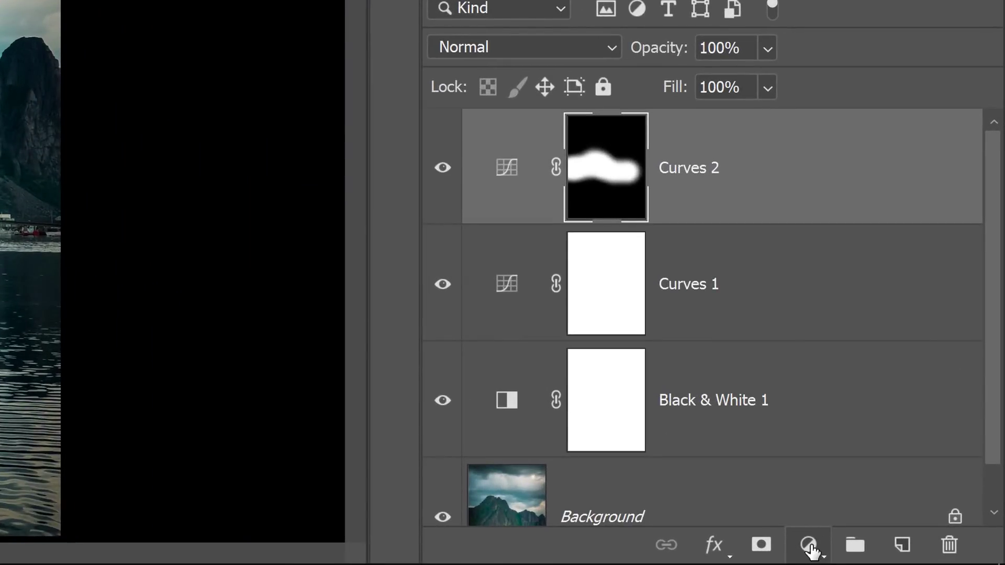
left_click(809, 546)
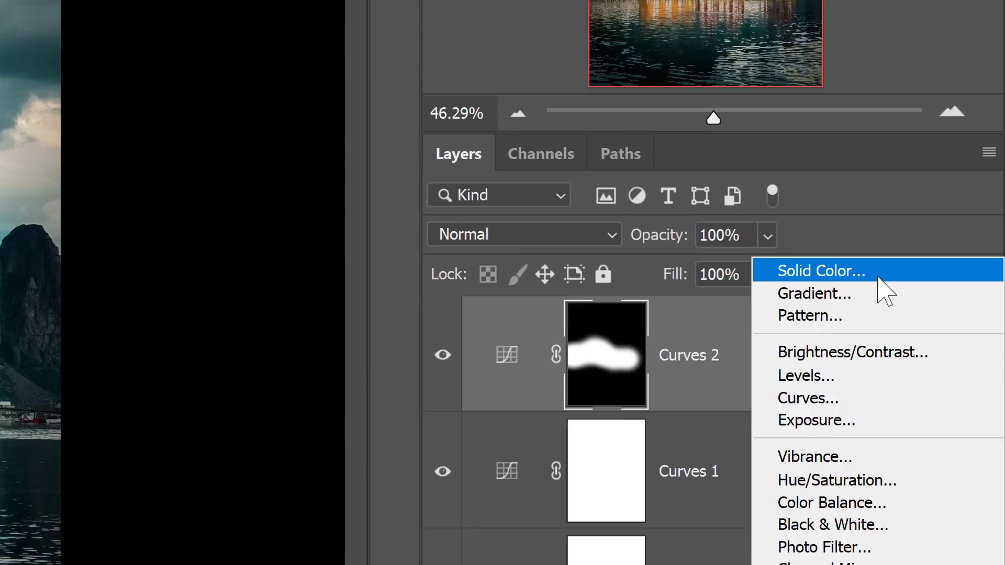
left_click(879, 278)
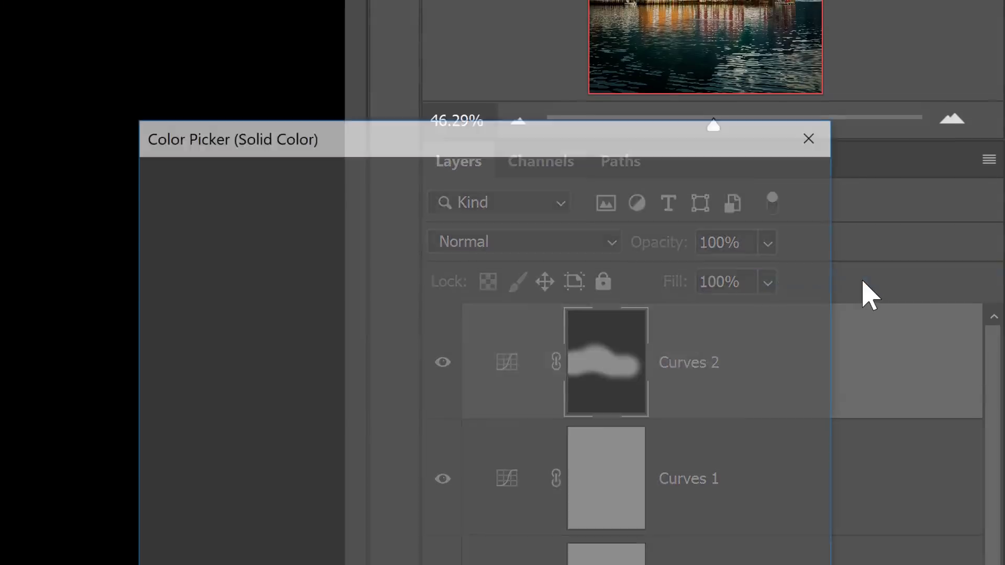
left_click(717, 333)
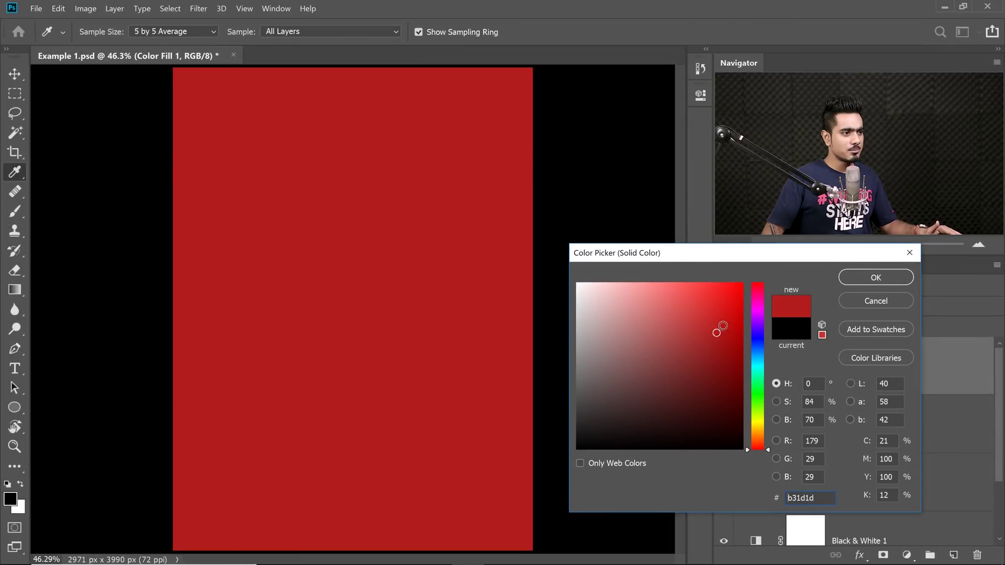
left_click_drag(723, 325, 724, 321)
left_click(877, 278)
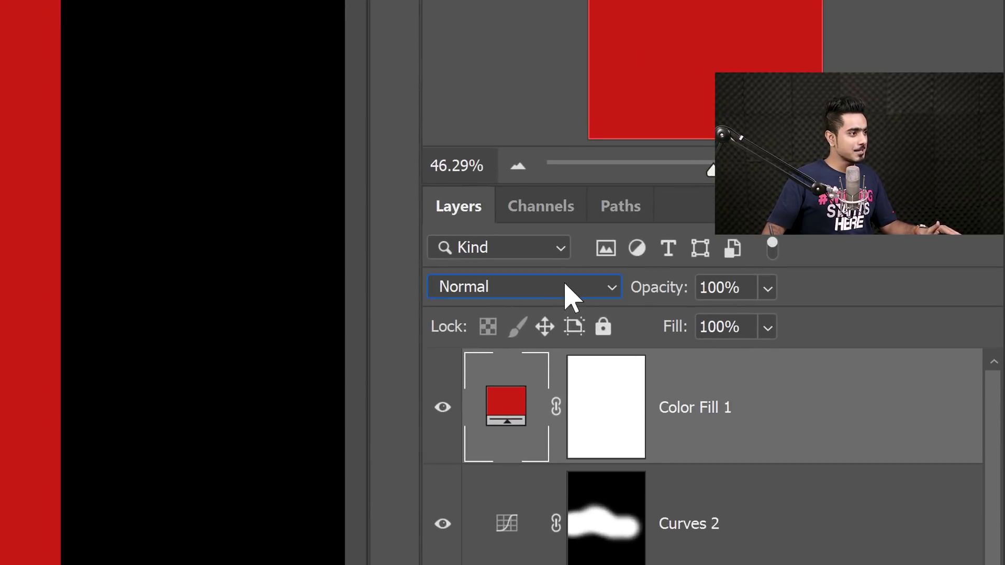
- Set the red color fill layer's blend mode to Soft Light and its opacity to 18%
left_click(785, 308)
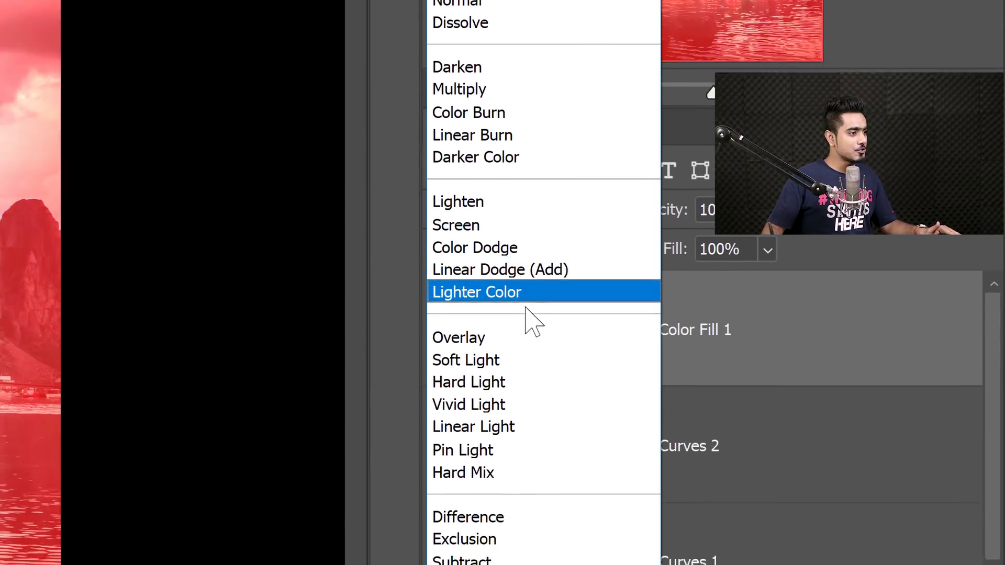
left_click(502, 435)
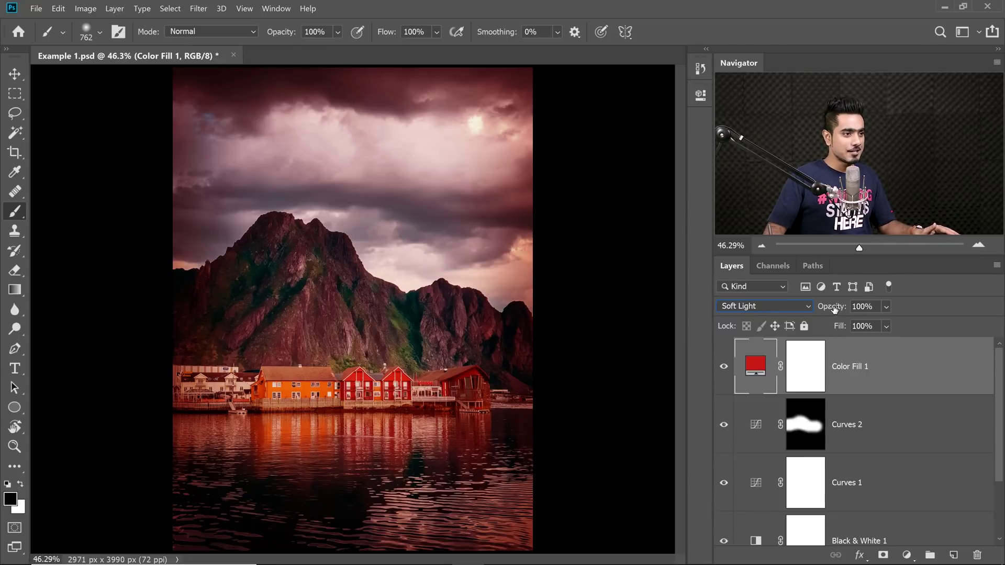
left_click_drag(832, 306, 823, 307)
left_click_drag(717, 305, 734, 311)
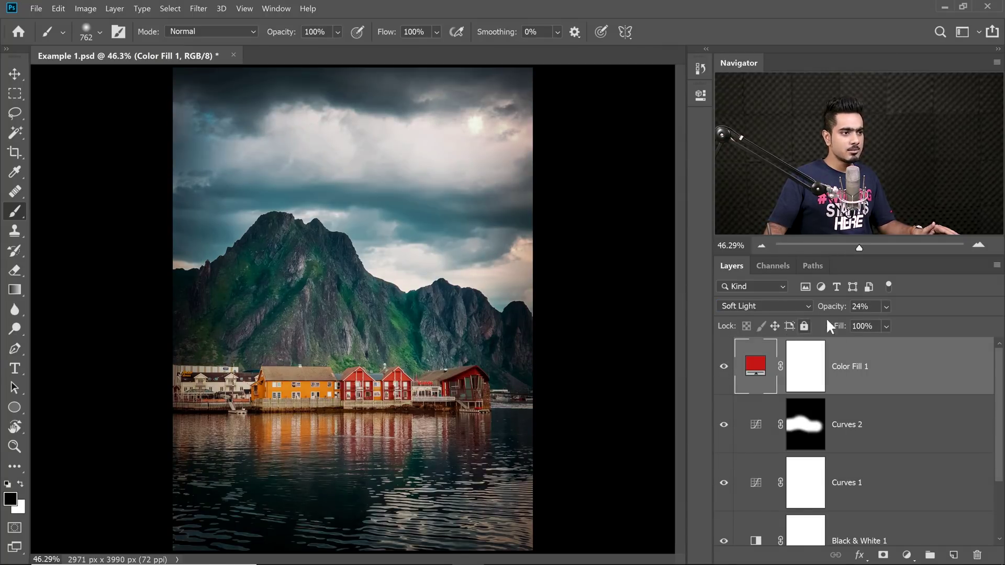
left_click(868, 308)
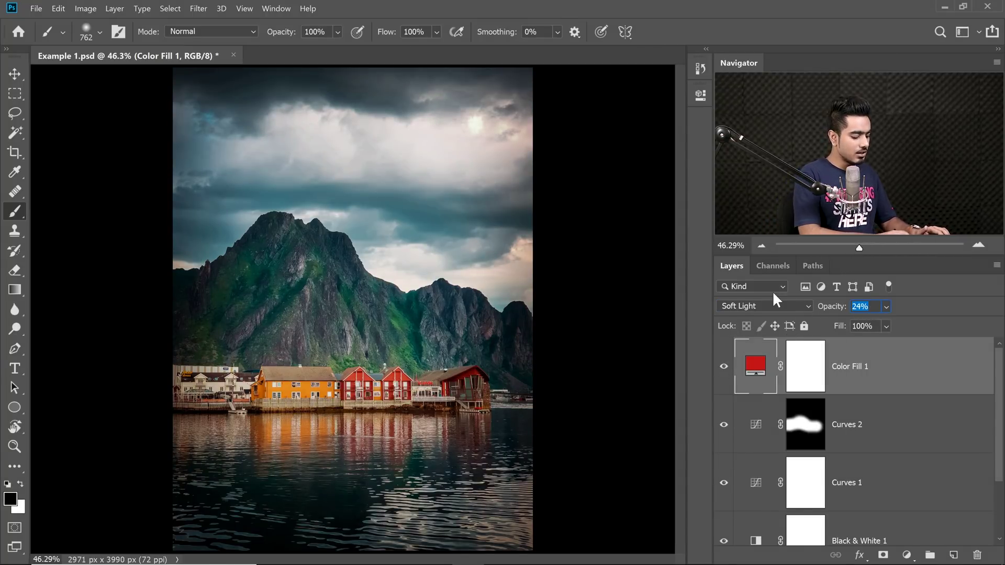
type("18")
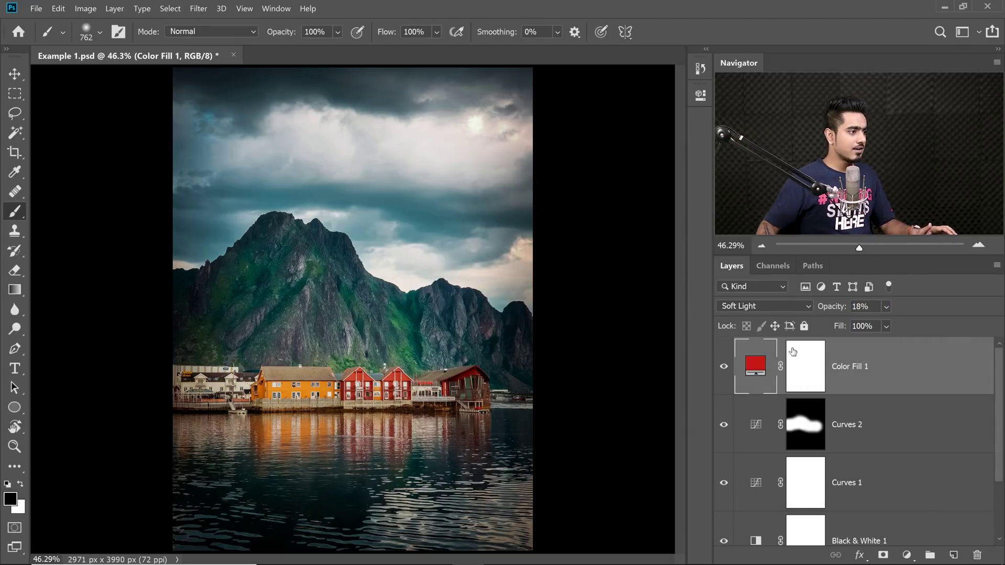
- Compare the edited photo with the original by showing only the Background layer and restoring the other layers
left_click_drag(1000, 378, 991, 453)
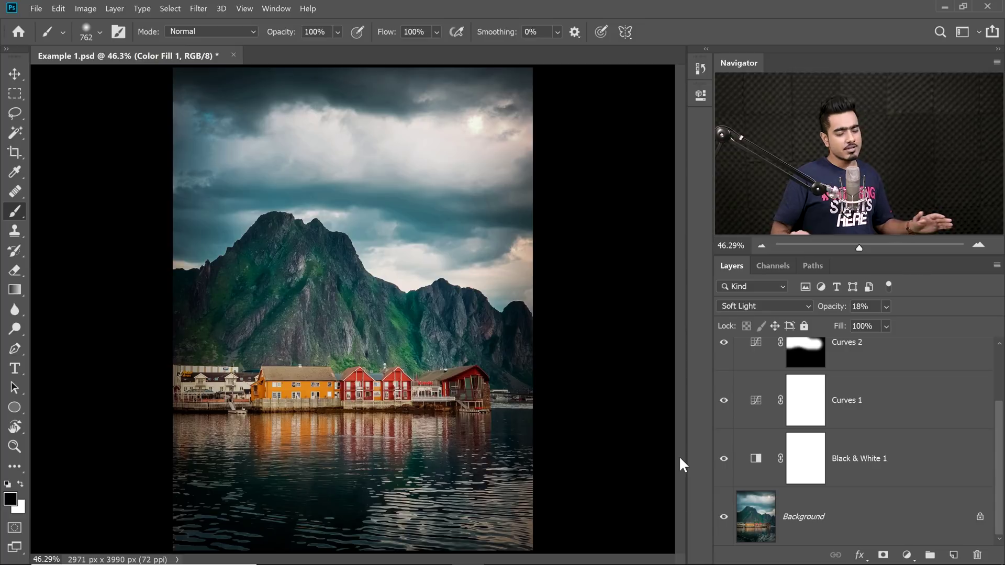
left_click(724, 518, "alt")
left_click(725, 518, "alt")
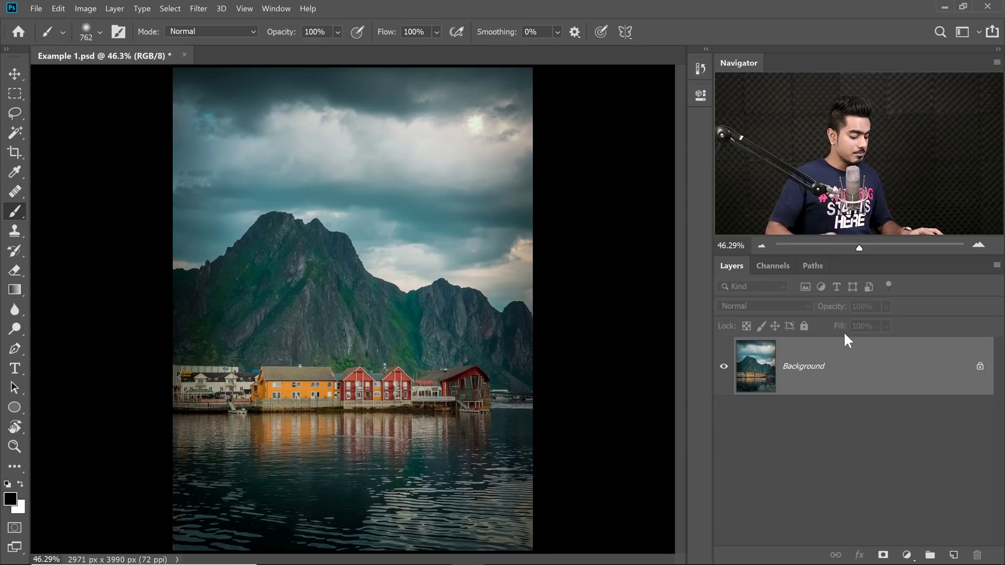
- Duplicate the Background layer and set the copy's blend mode to Difference
key("ctrl+j")
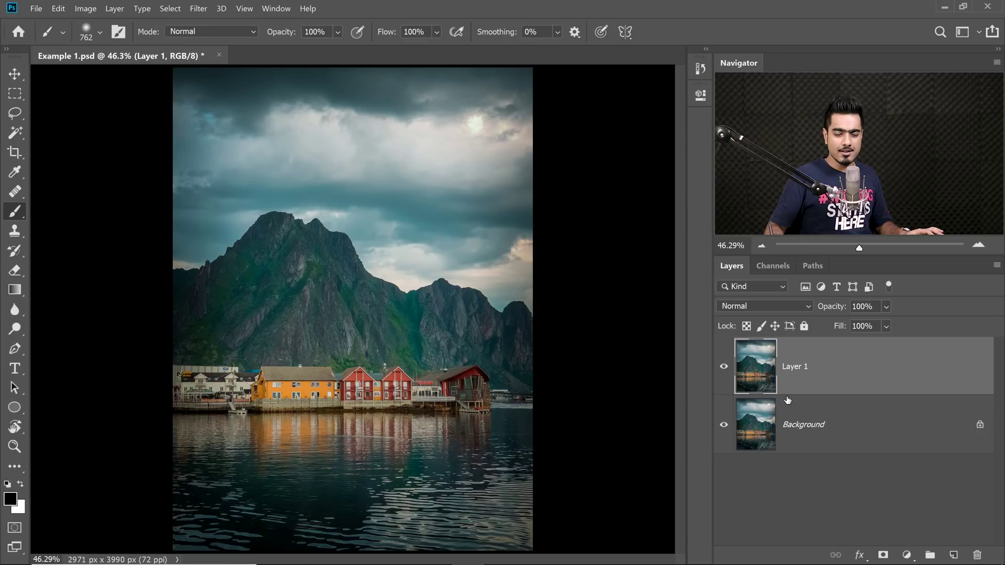
left_click(776, 309)
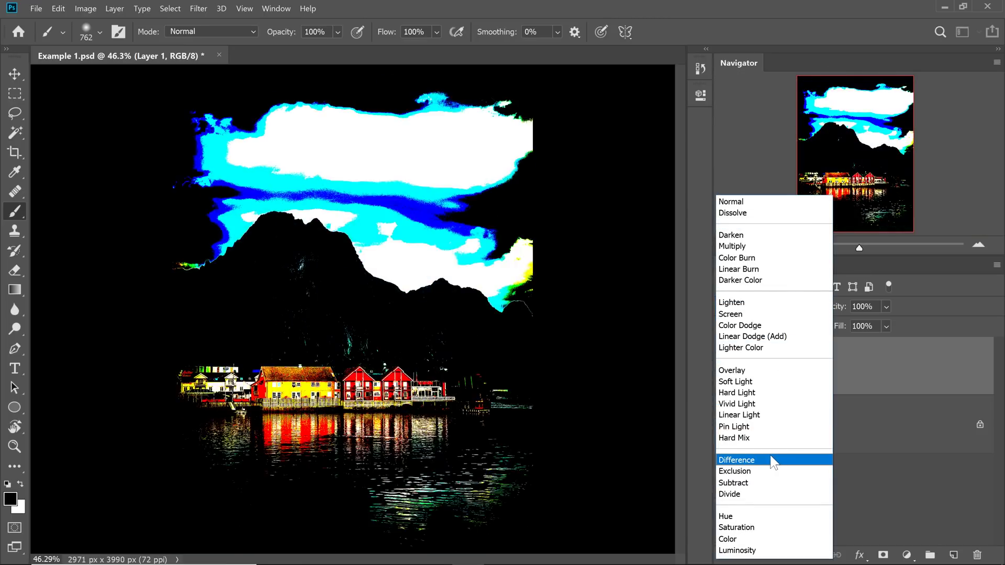
left_click(771, 459)
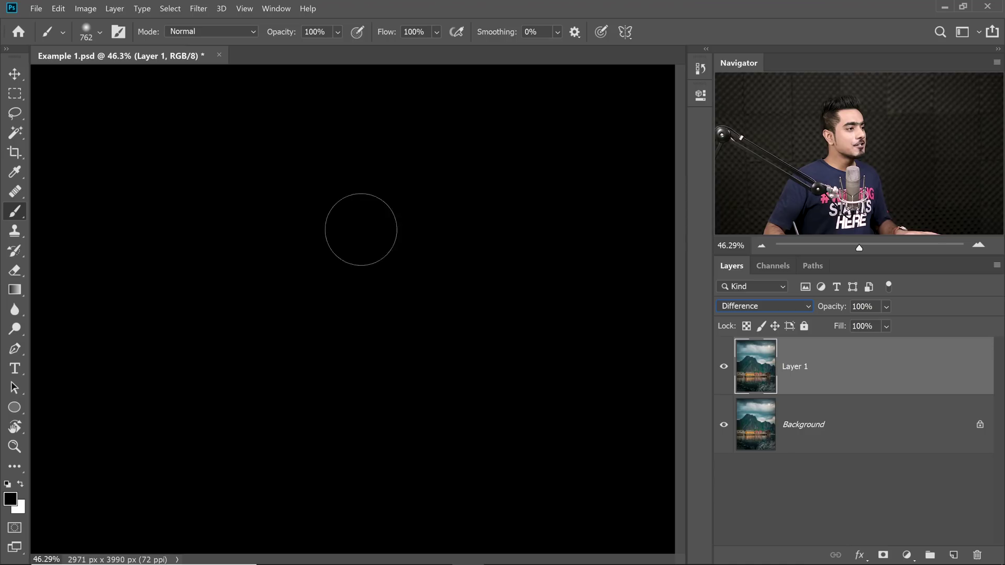
- Shift the Difference layer out of alignment with the Background using the Move tool, and move it back into exact alignment
scroll(366, 248, "up", 3)
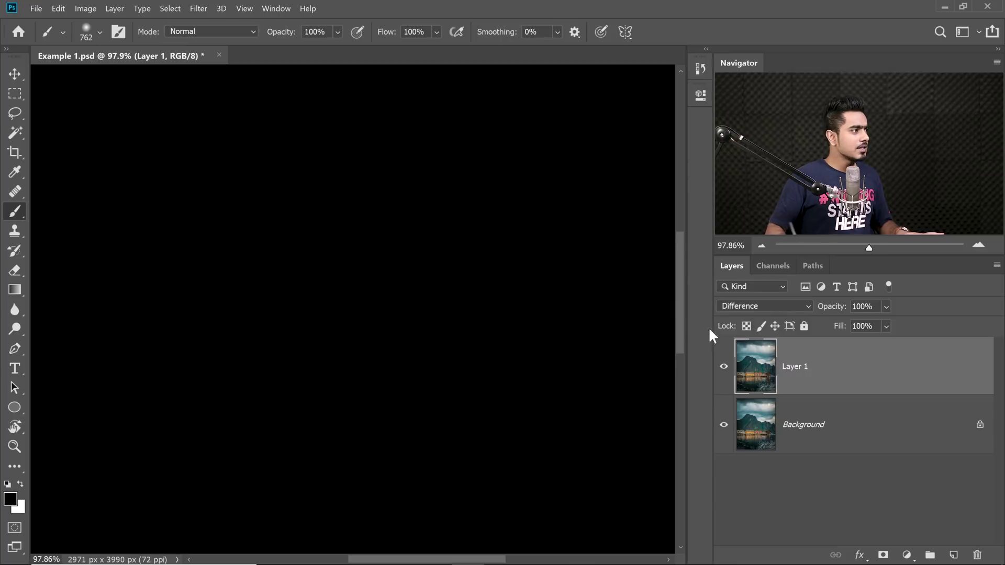
left_click(15, 74)
left_click_drag(280, 241, 306, 277)
scroll(340, 298, "down", 5)
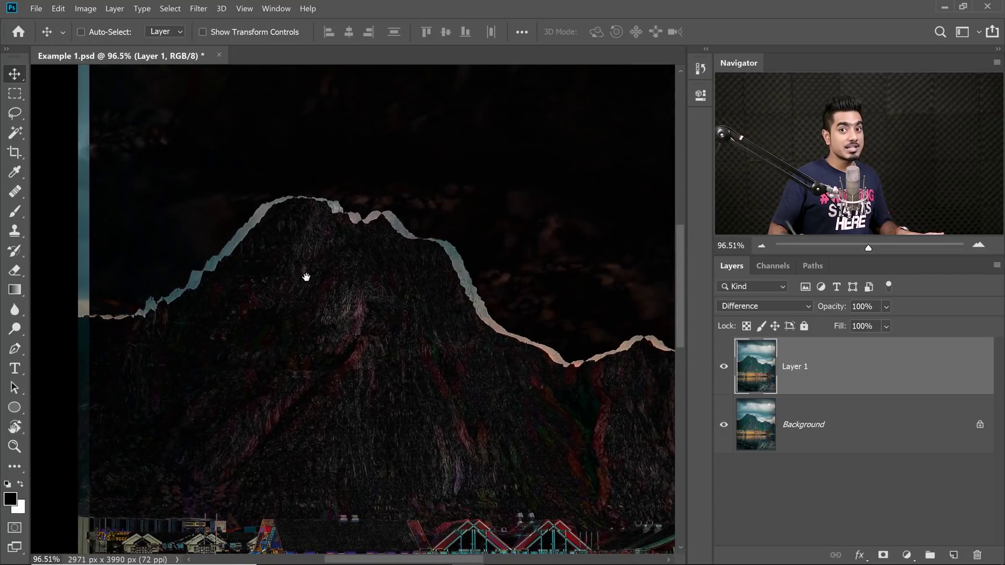
scroll(419, 343, "up", 5)
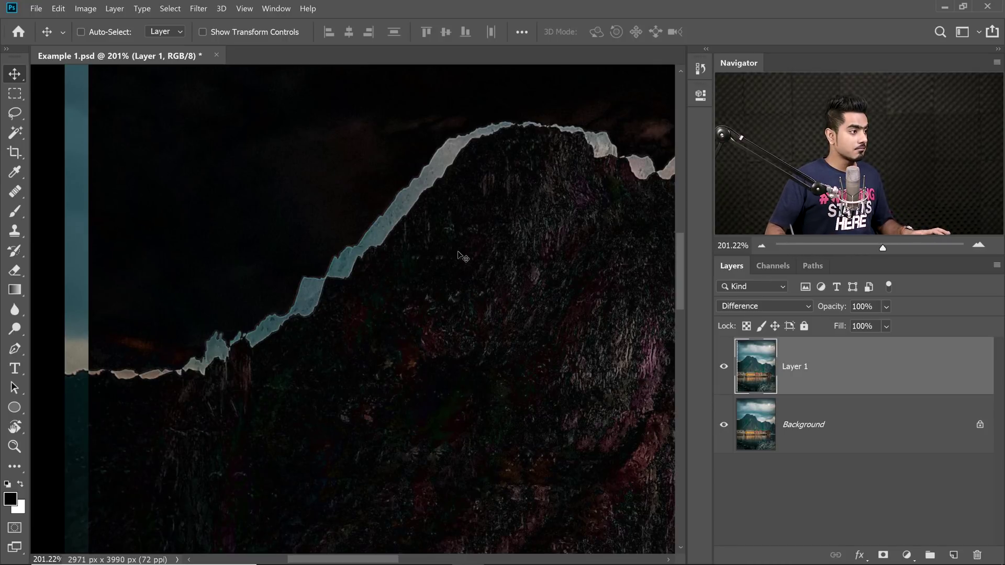
left_click_drag(461, 255, 438, 248)
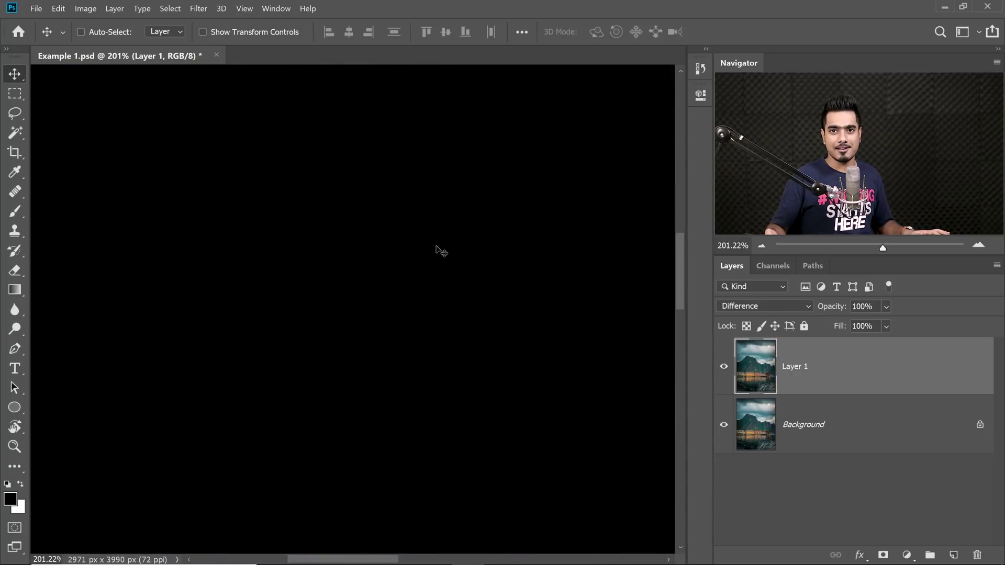
scroll(554, 290, "down", 5)
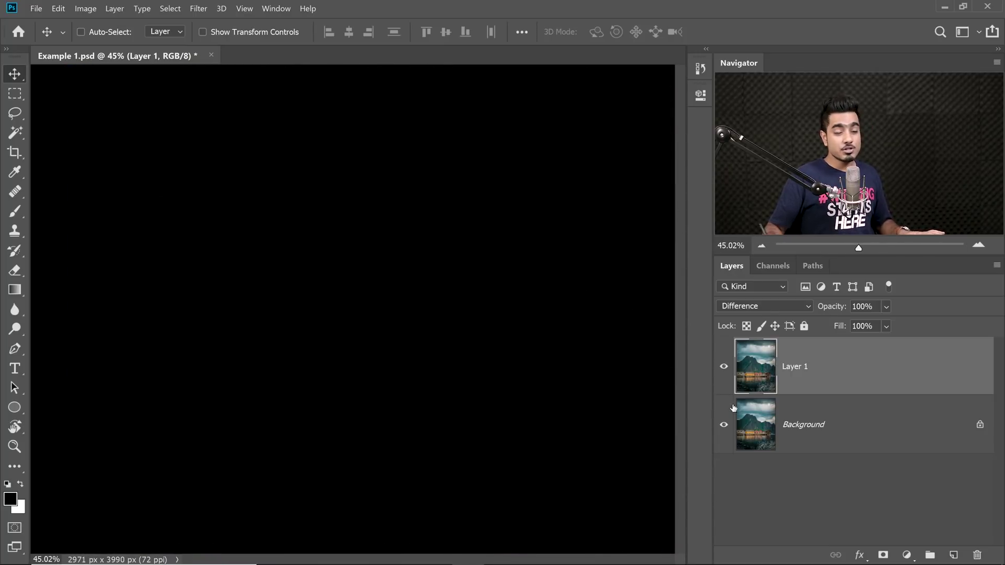
- Delete the duplicated Difference layer and add a new blank layer above Background
left_click_drag(749, 398, 977, 555)
left_click(954, 555)
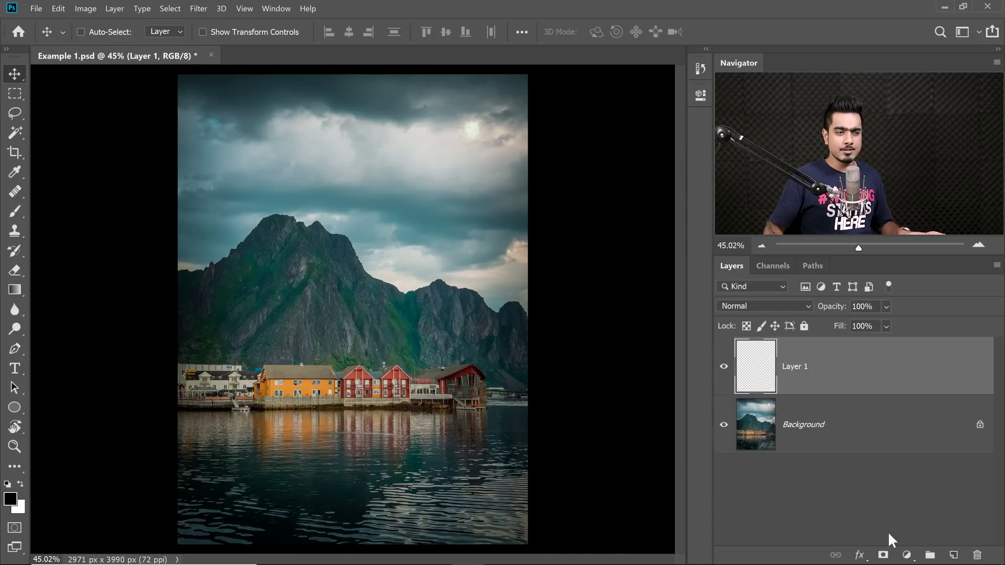
- Paint a pure red (ff0000) soft brush stroke over the mountain and houses on Layer 1
left_click(17, 210)
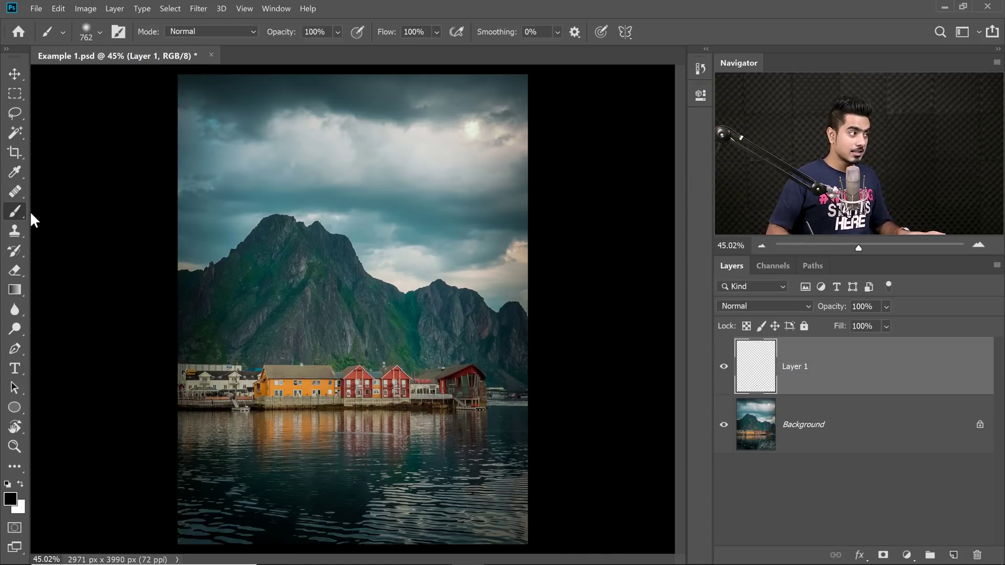
left_click(10, 498)
left_click(706, 313)
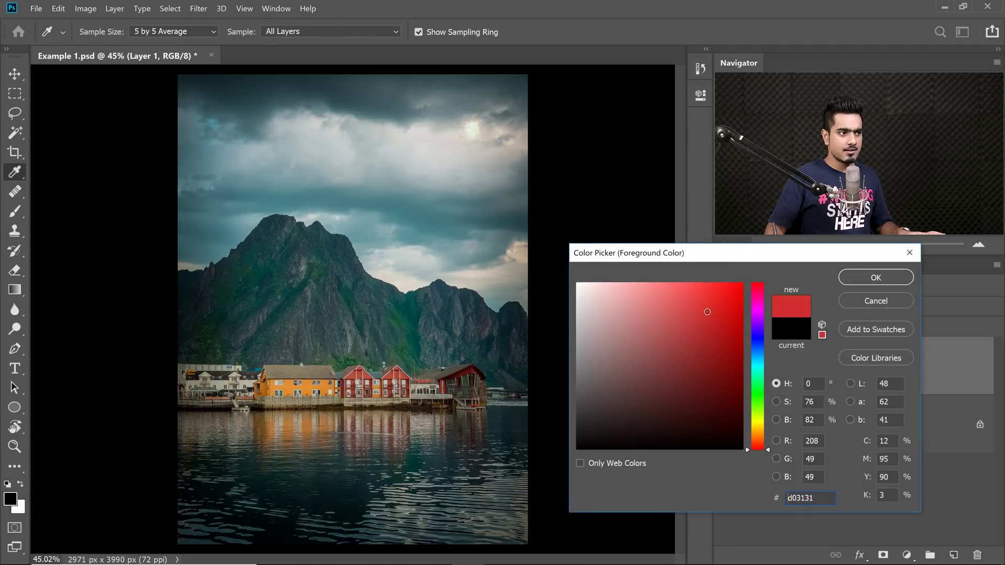
left_click_drag(737, 309, 836, 284)
left_click(867, 277)
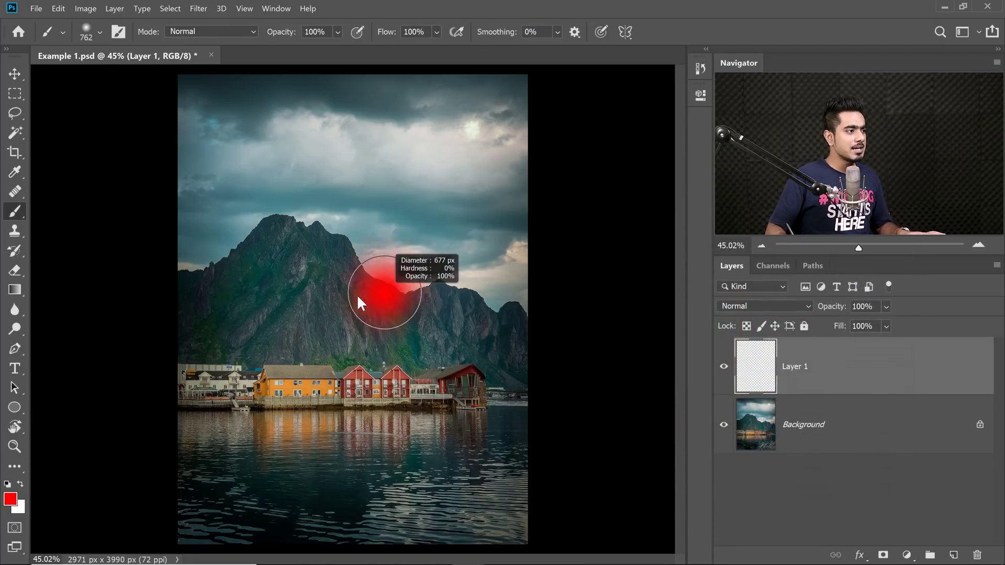
mouse_move(343, 285)
left_mouse_down()
mouse_move(322, 365)
mouse_move(414, 405)
left_mouse_up()
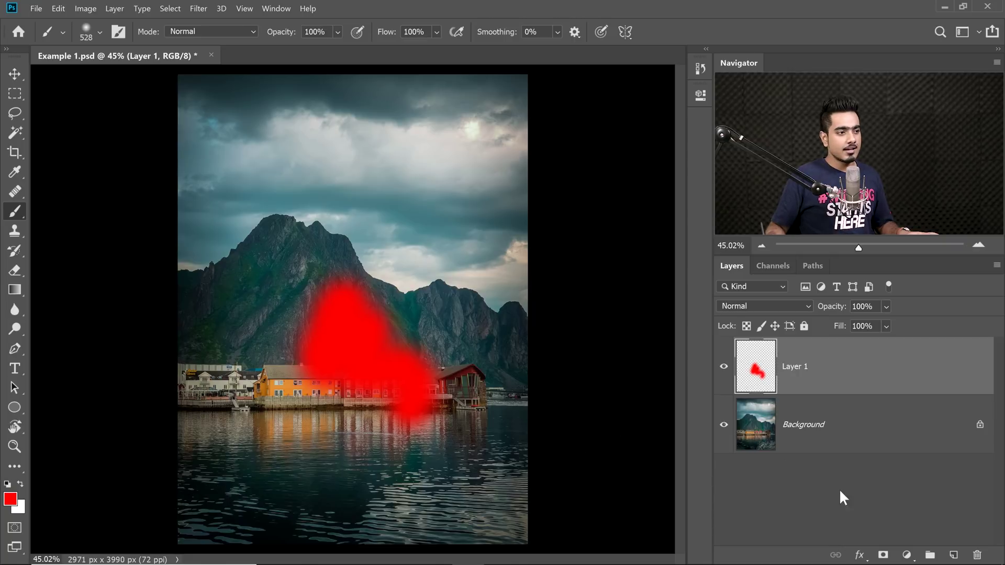
- Add a new layer, paint an overlapping red stroke on it, and set its blend mode to Difference
left_click(954, 555)
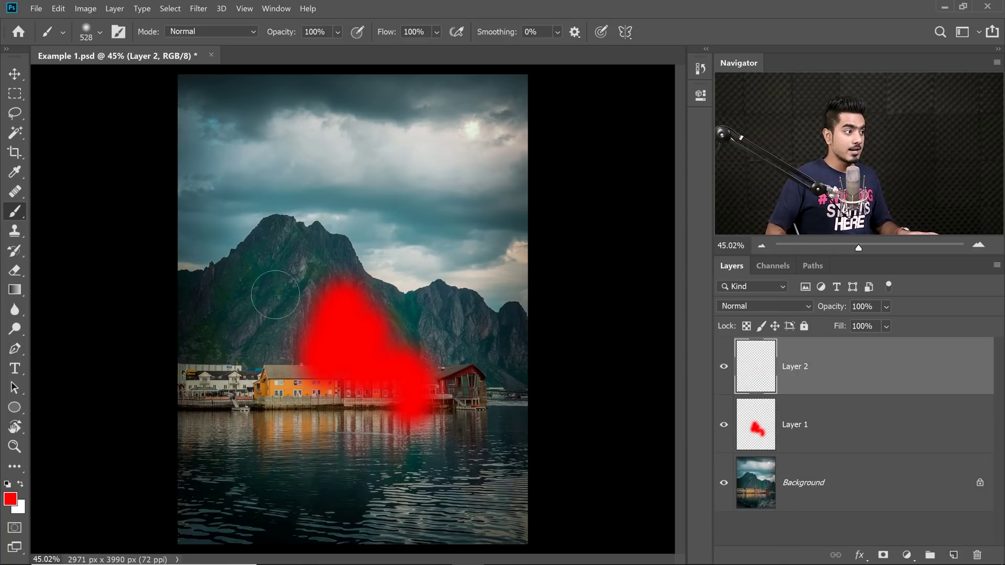
mouse_move(364, 236)
left_mouse_down()
mouse_move(345, 328)
mouse_move(320, 367)
mouse_move(337, 402)
mouse_move(320, 476)
left_mouse_up()
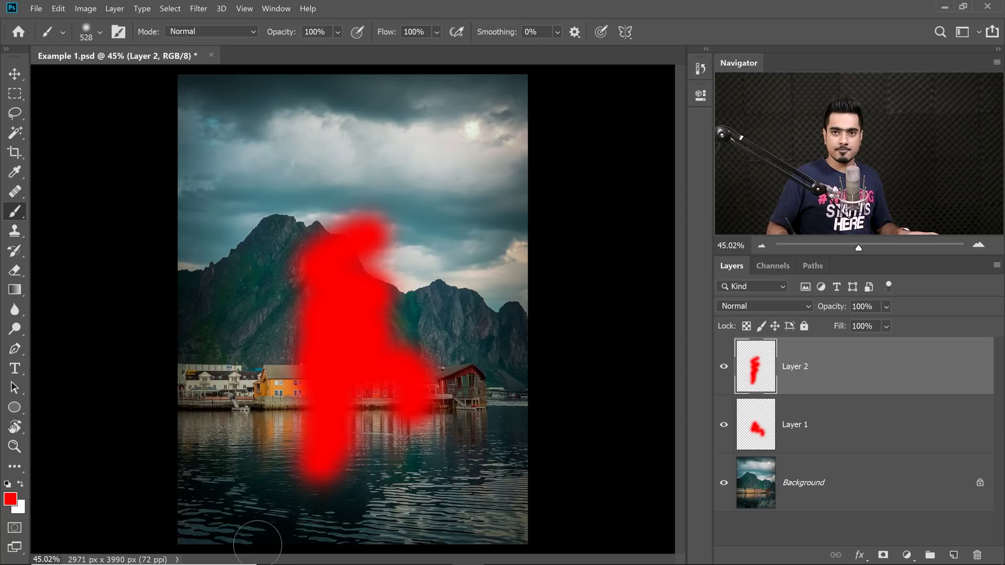
left_click(745, 306)
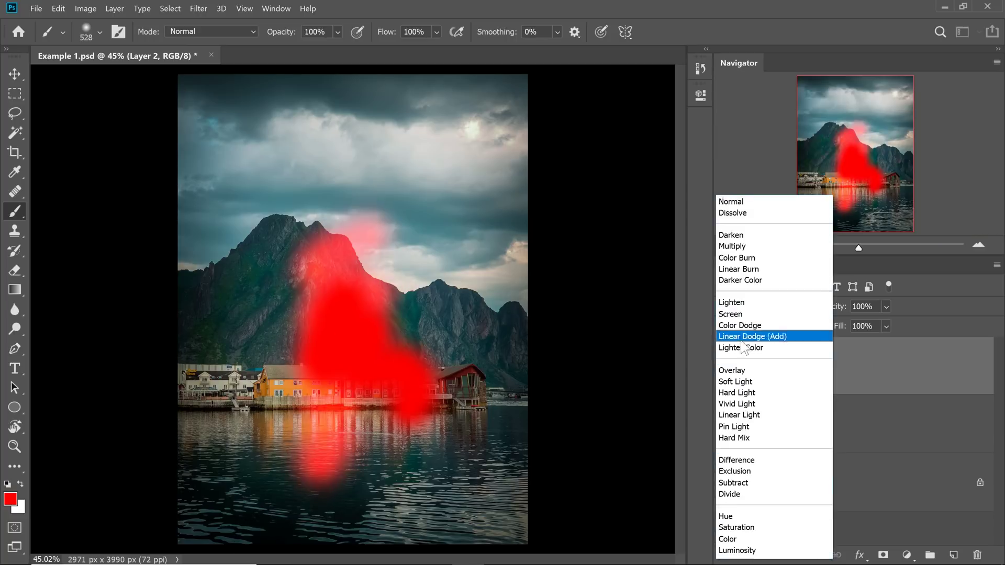
left_click(736, 460)
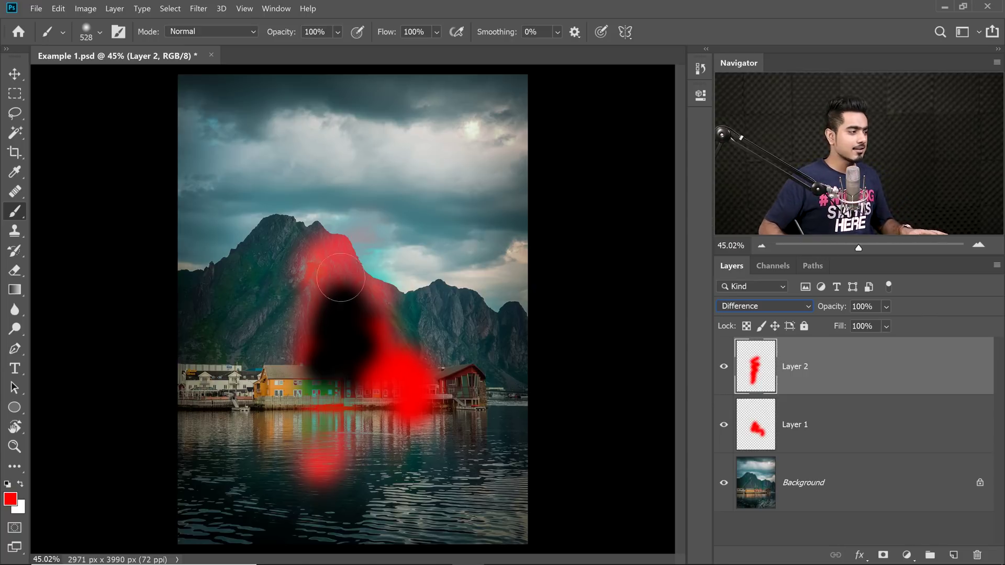
- Preview the foreground color with its red value set to 0, and cancel the color change
left_click(12, 500)
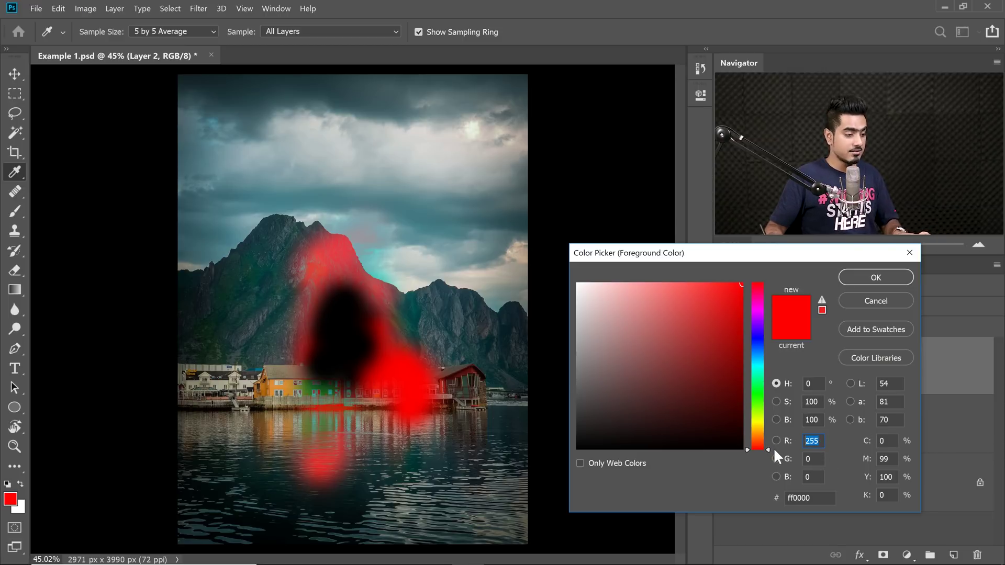
type("0")
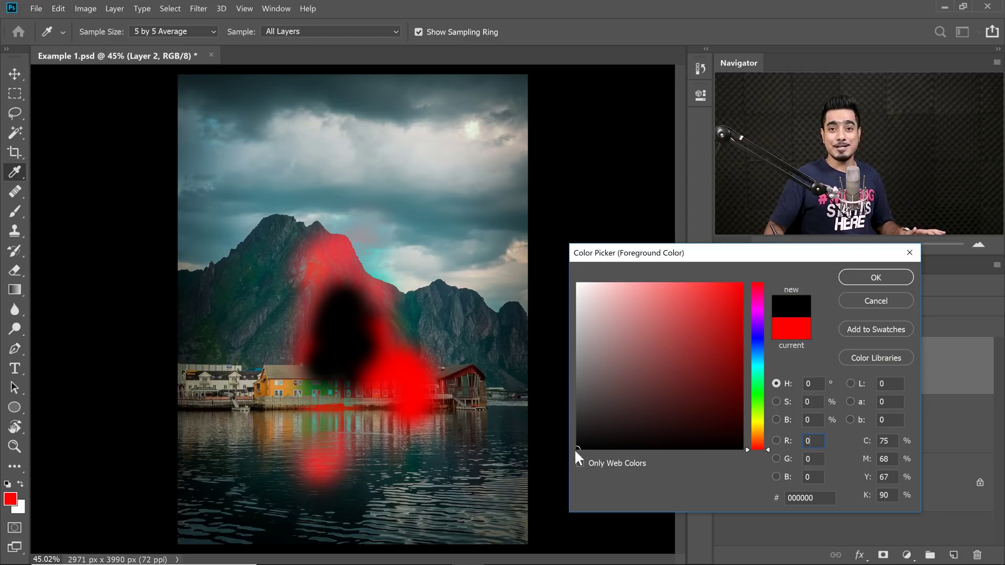
left_click(875, 301)
- Delete the two red-painted layers and duplicate the Background layer
left_click(875, 424, "shift")
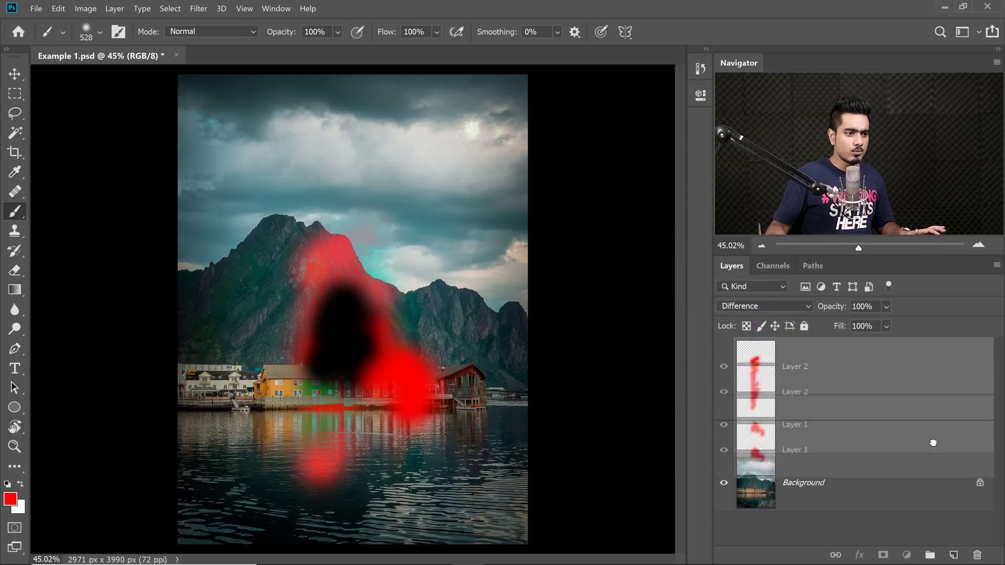
left_click_drag(933, 442, 976, 555)
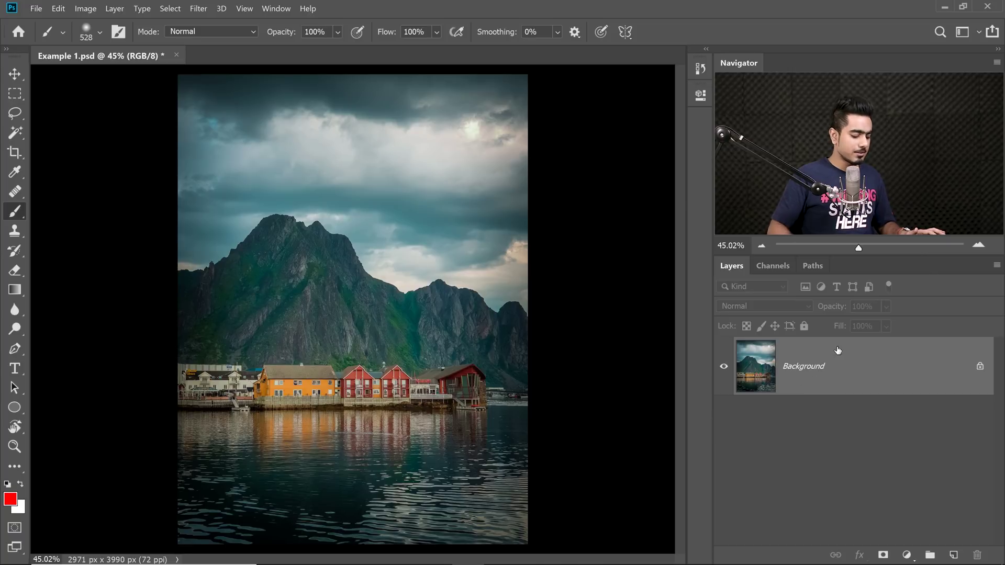
key("ctrl+j")
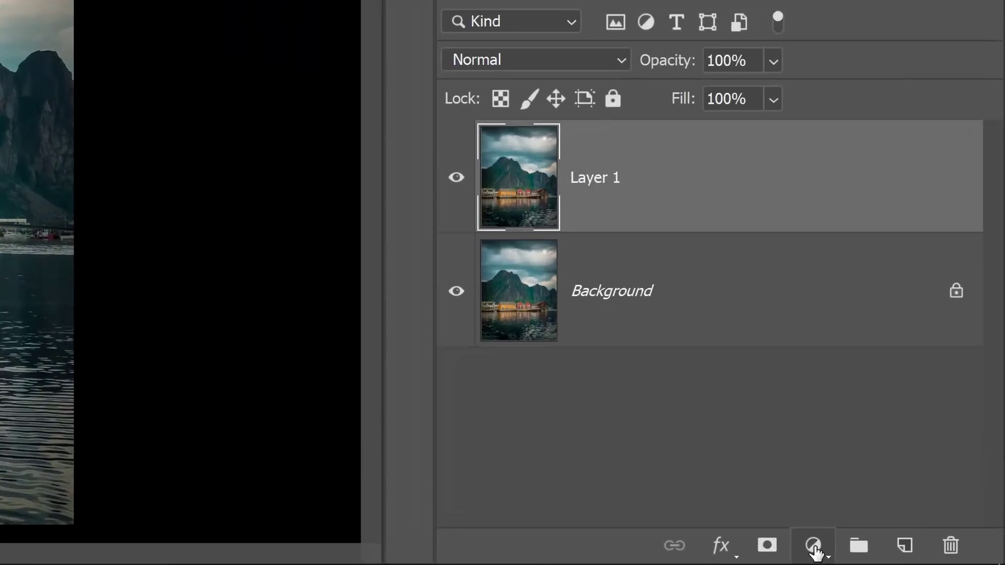
- Add a Black & White adjustment layer with the Luminosity blend mode and clip it to Layer 1
left_click(907, 557)
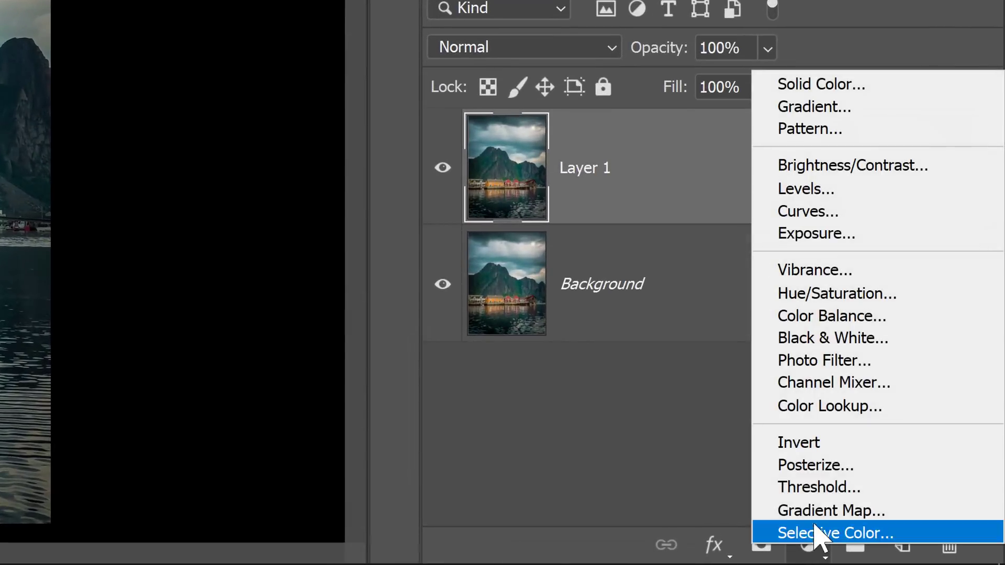
left_click(919, 456)
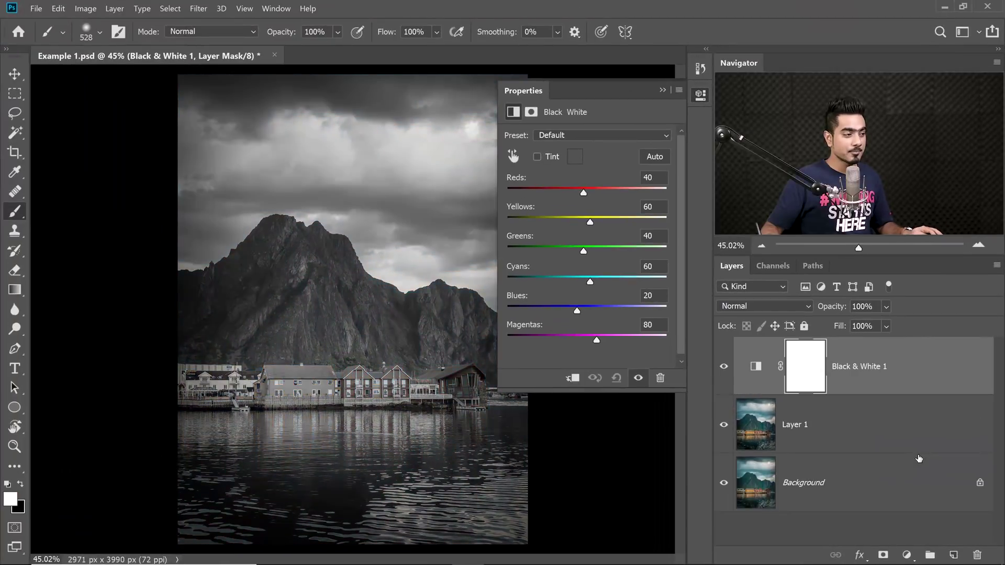
left_click(762, 307)
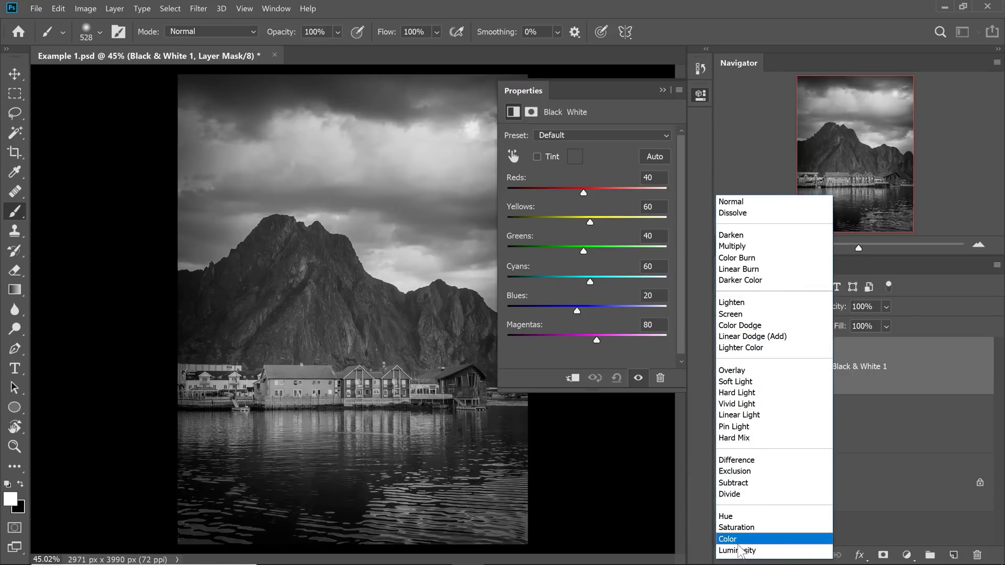
left_click(737, 551)
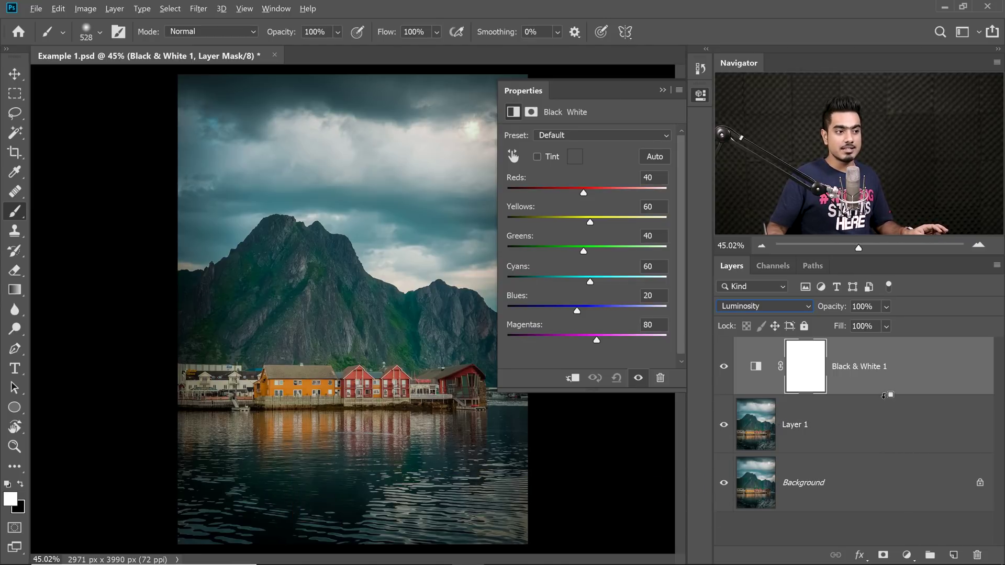
left_click(572, 379)
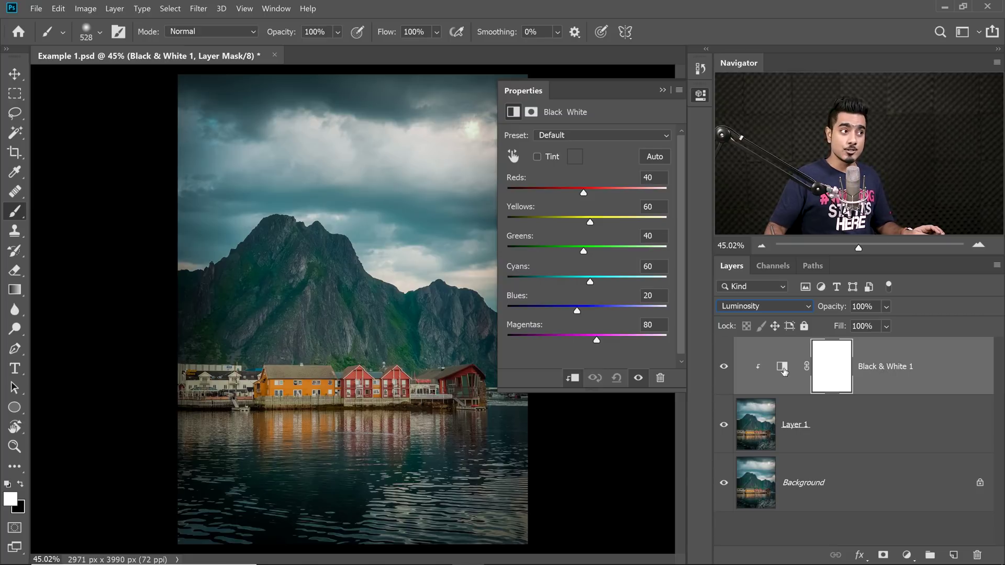
left_click(663, 90)
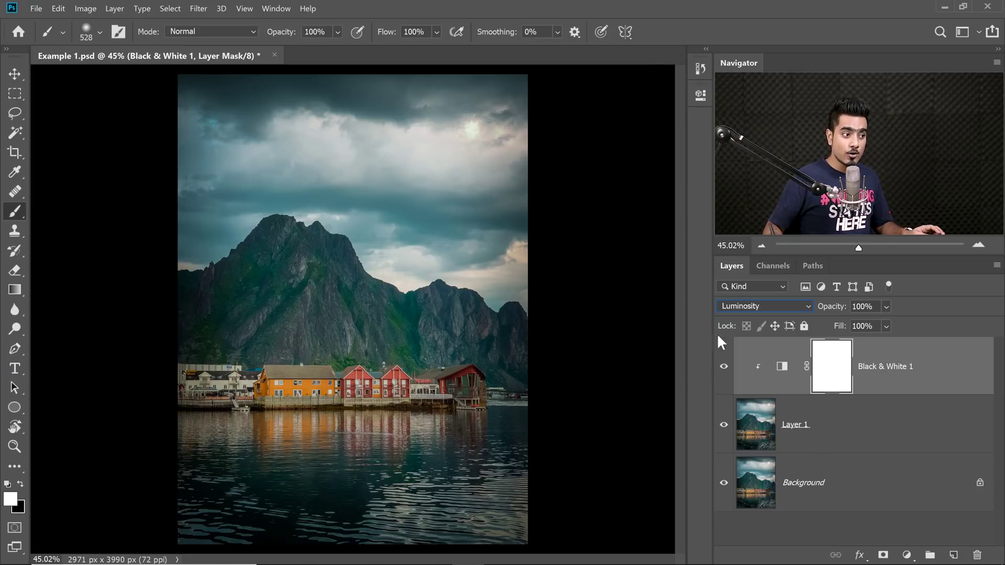
- Compare the photo with and without Layer 1 by toggling the layer's visibility
left_click(722, 431)
left_click(722, 431)
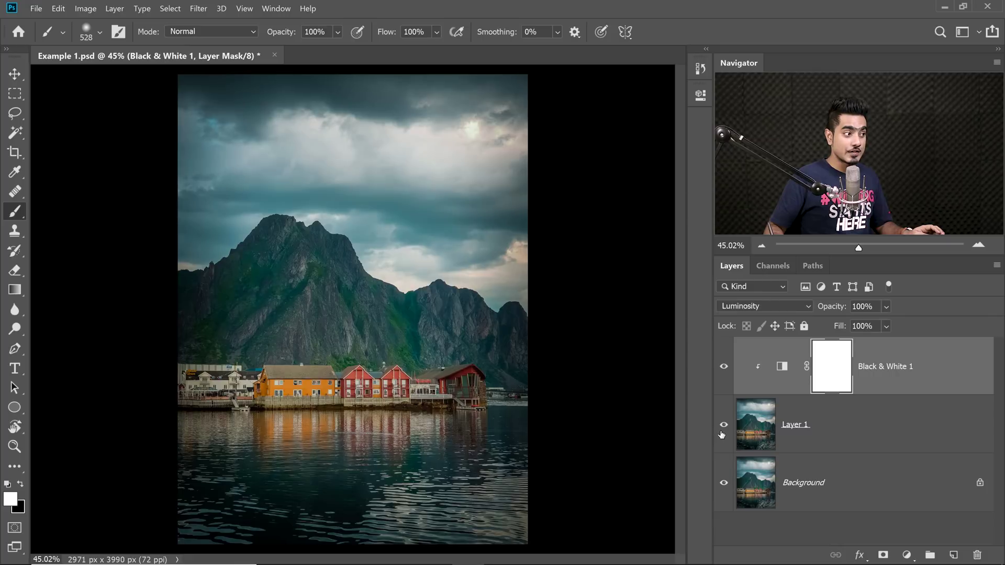
left_click(722, 431)
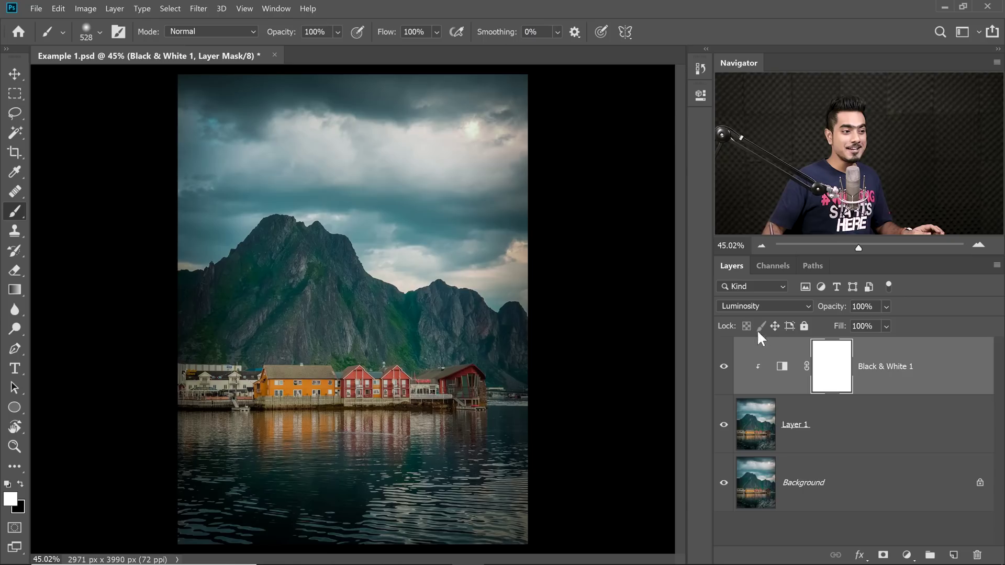
- Set Layer 1's blend mode to Difference and inspect the houses for differences from the Background
left_click(834, 431)
left_click(769, 308)
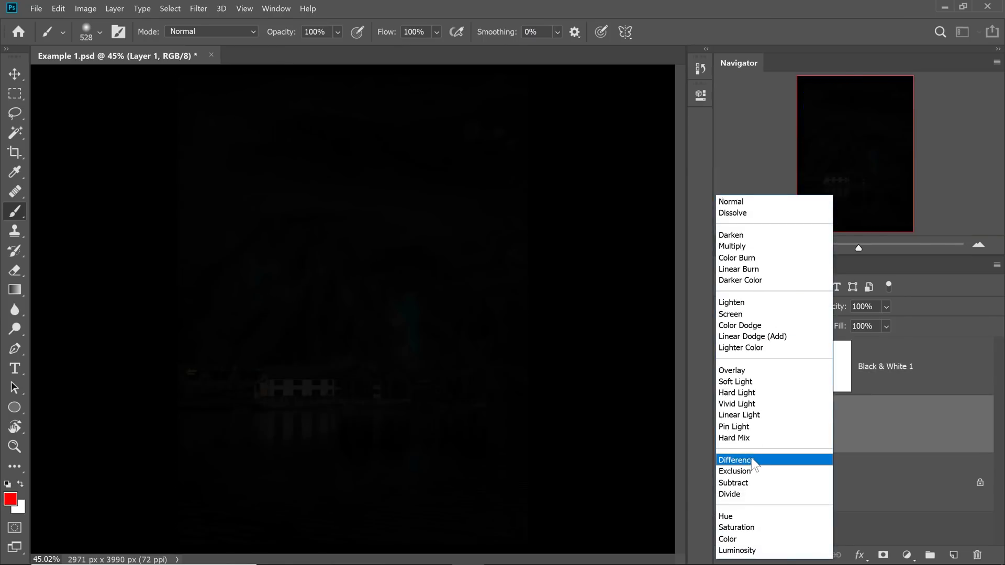
left_click(754, 459)
scroll(332, 366, "up", 5)
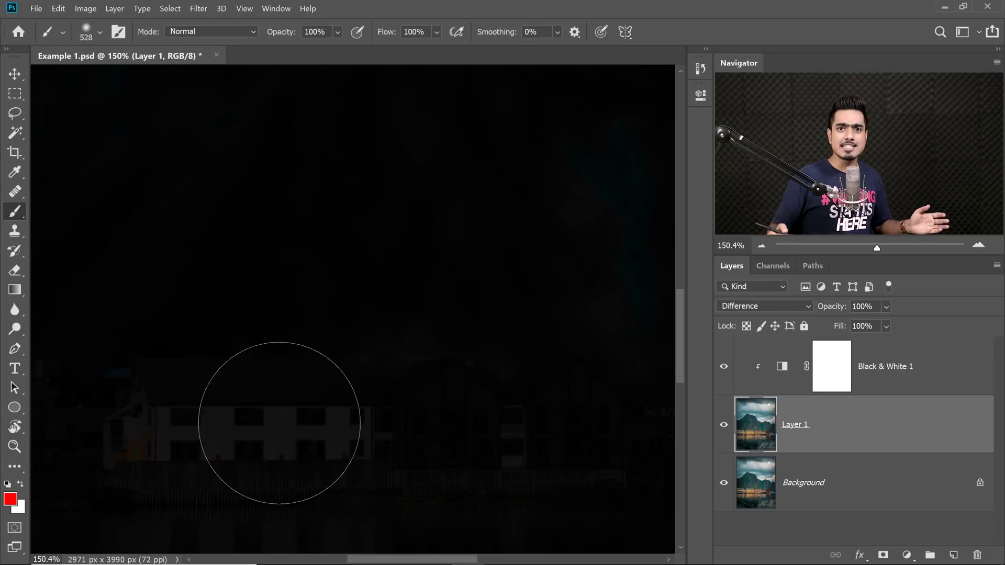
left_click(15, 75)
scroll(346, 369, "down", 3)
key("ctrl")
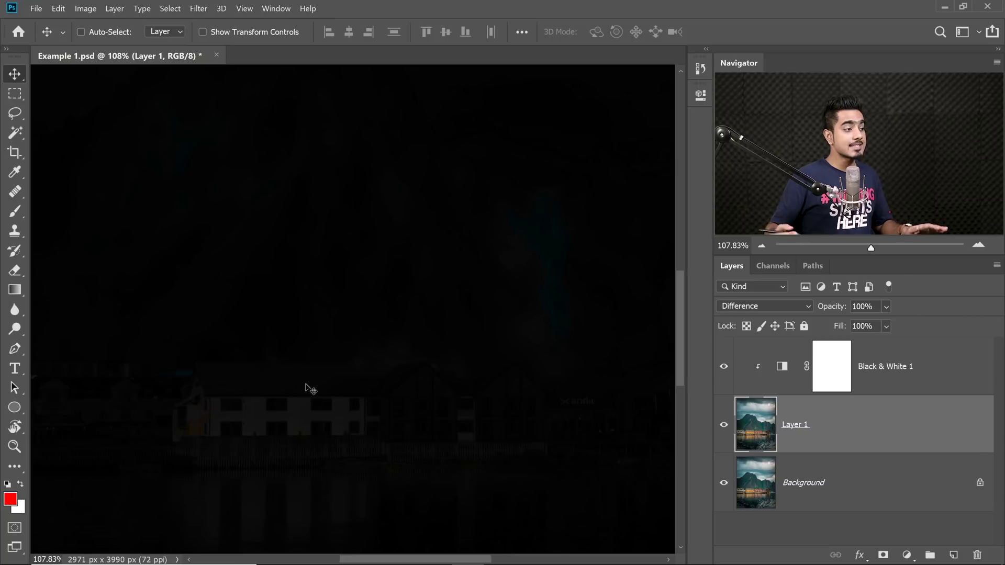
scroll(602, 353, "down", 8)
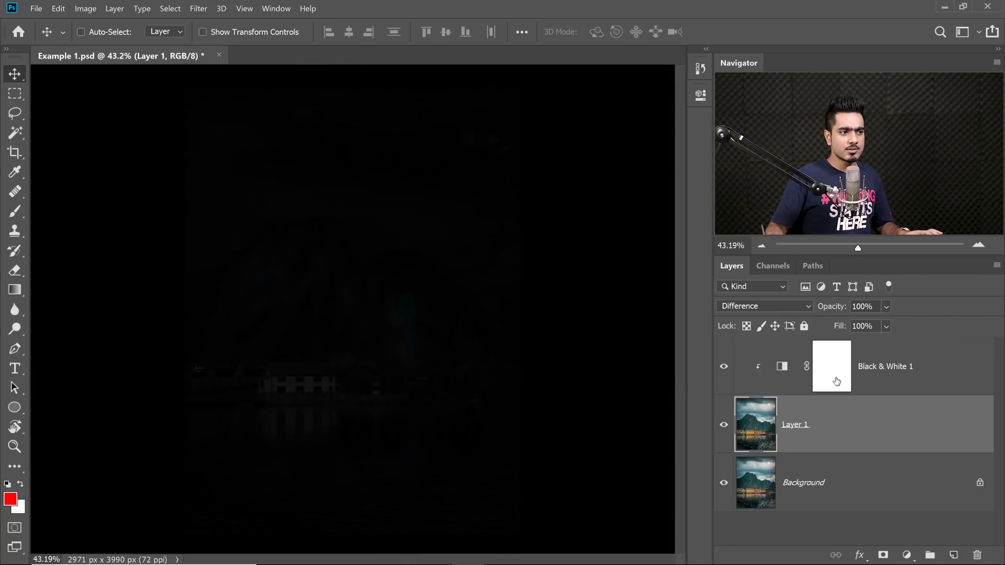
- Add a Curves adjustment above Black & White 1 and move its white point almost to the shadow end to amplify the differences
left_click(903, 372)
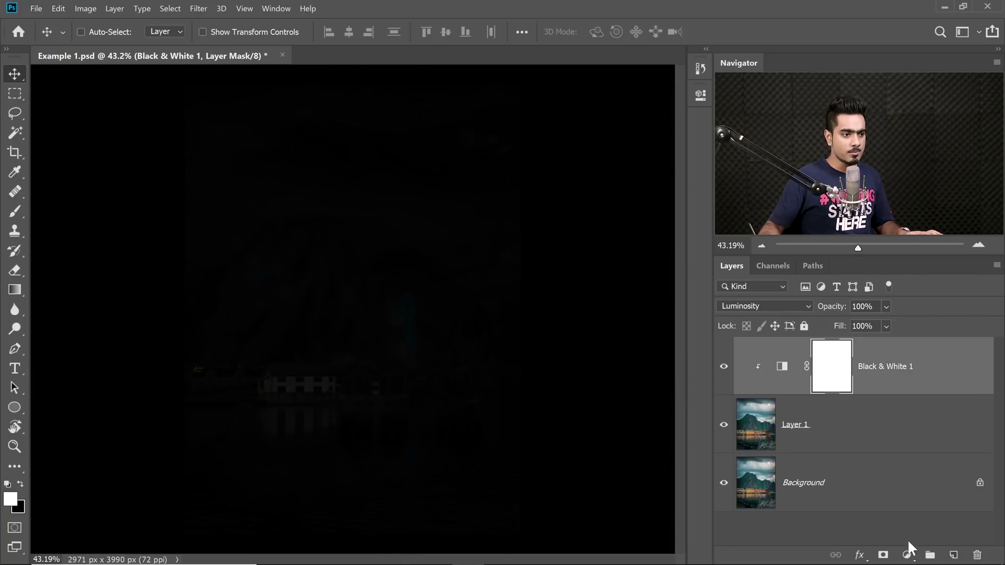
left_click(908, 555)
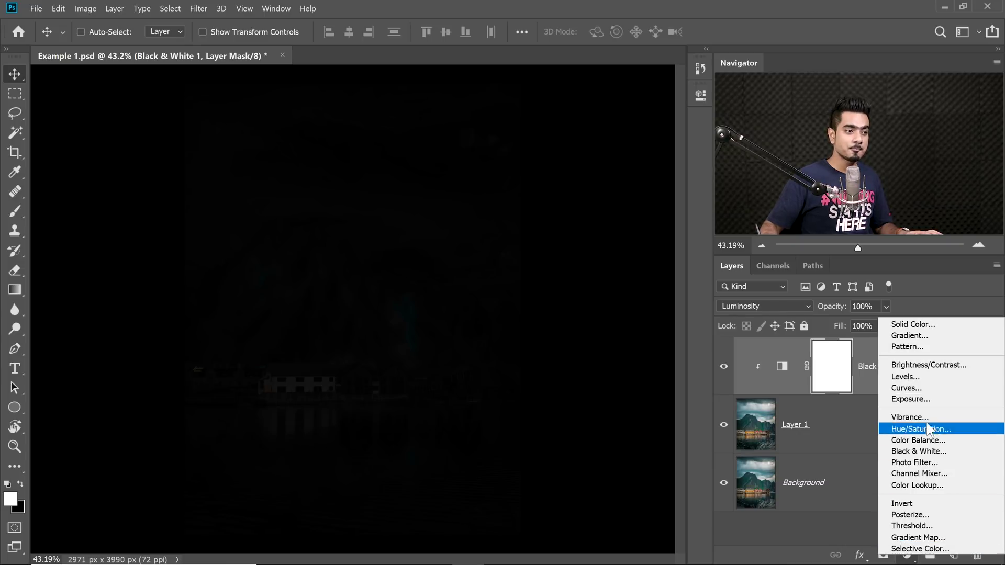
left_click(893, 383)
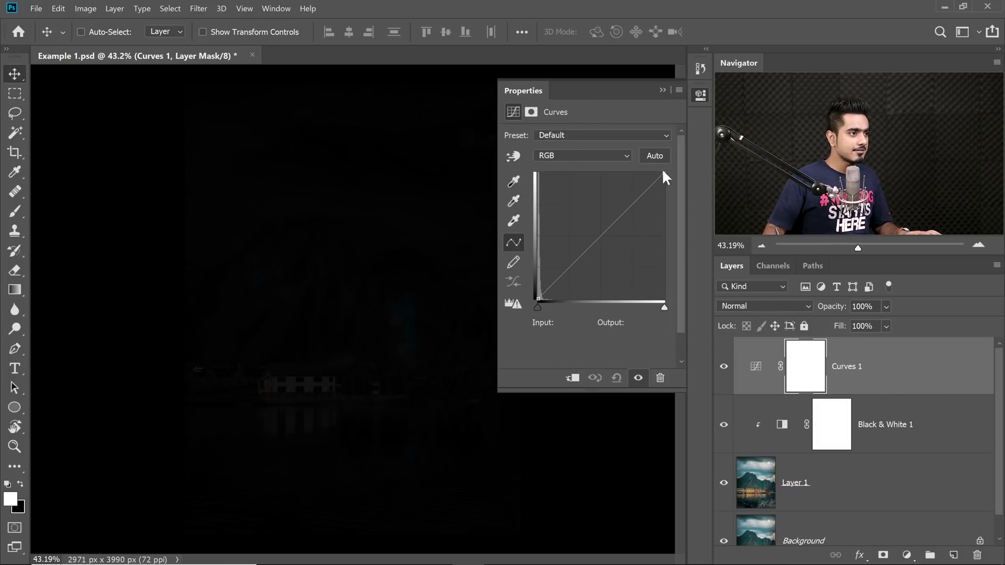
left_click_drag(664, 174, 543, 162)
left_click(661, 89)
scroll(633, 316, "up", 4)
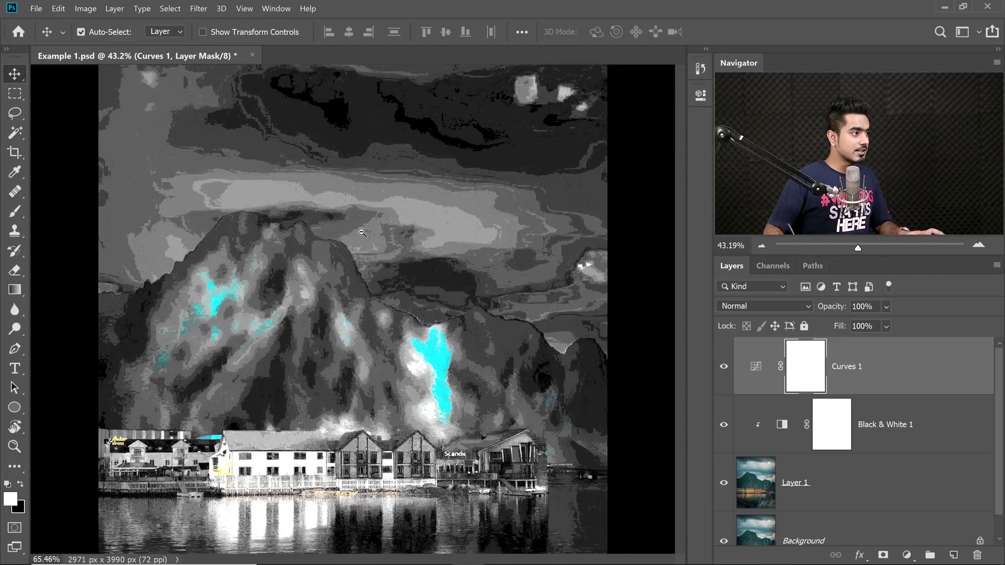
- Adjust the Black & White color sliders, including Reds 50, Yellows 68 and Greens 54, and apply the Neutral - PiXimperfect preset
double_click(785, 425)
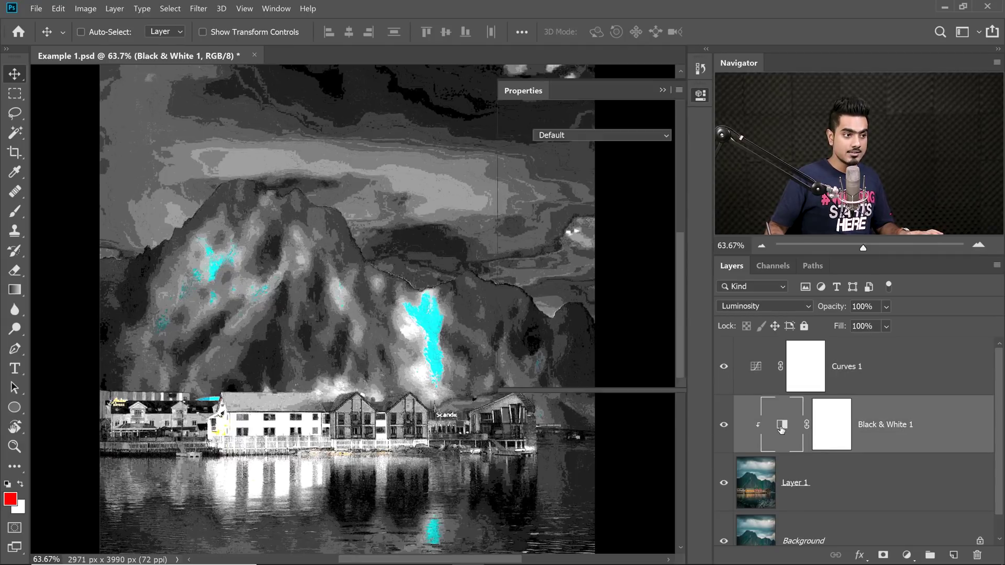
left_click_drag(583, 194, 584, 336)
left_click_drag(592, 219, 587, 191)
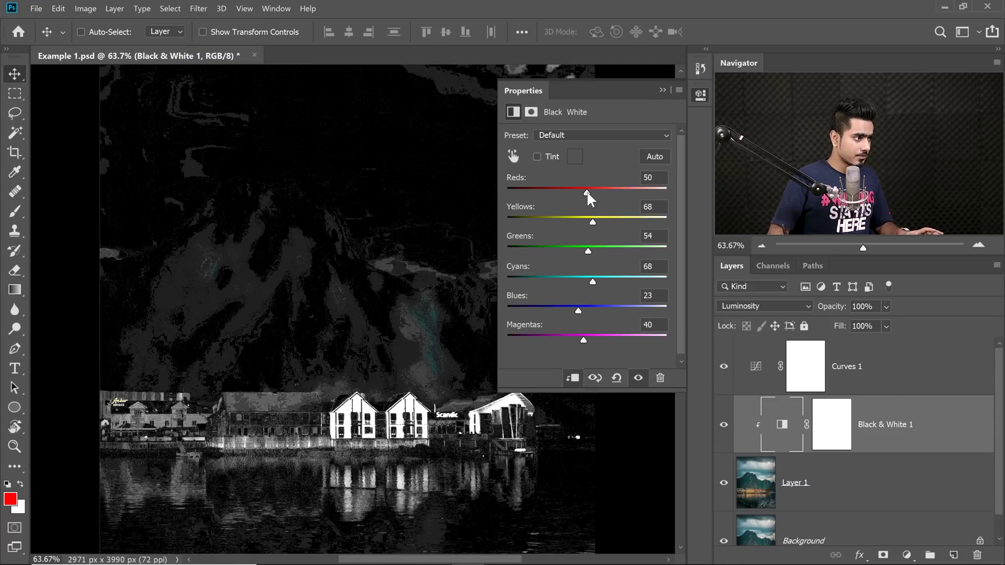
left_click(609, 137)
left_click(602, 330)
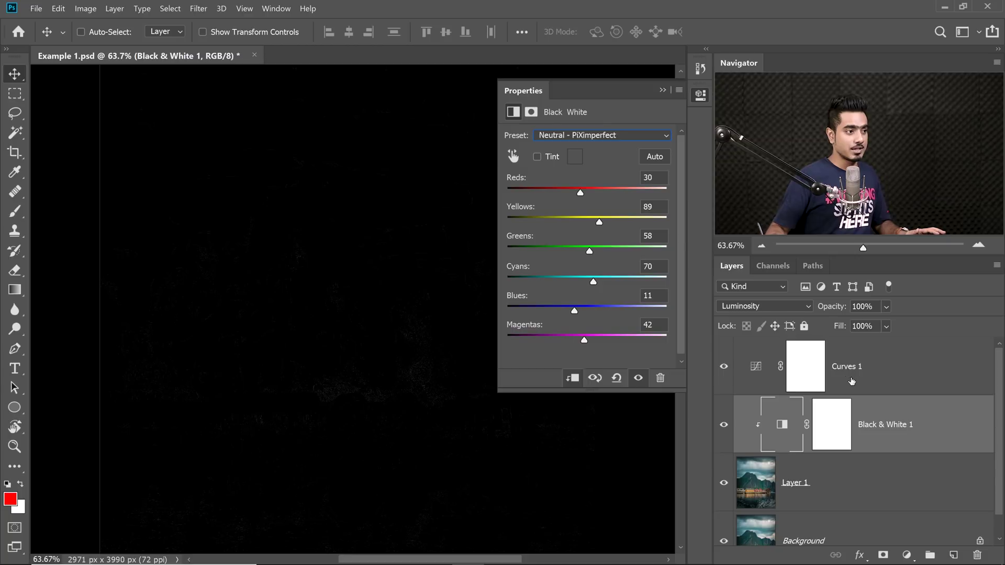
- Delete the Curves 1, Black & White 1 and Layer 1 layers together
left_click(852, 381)
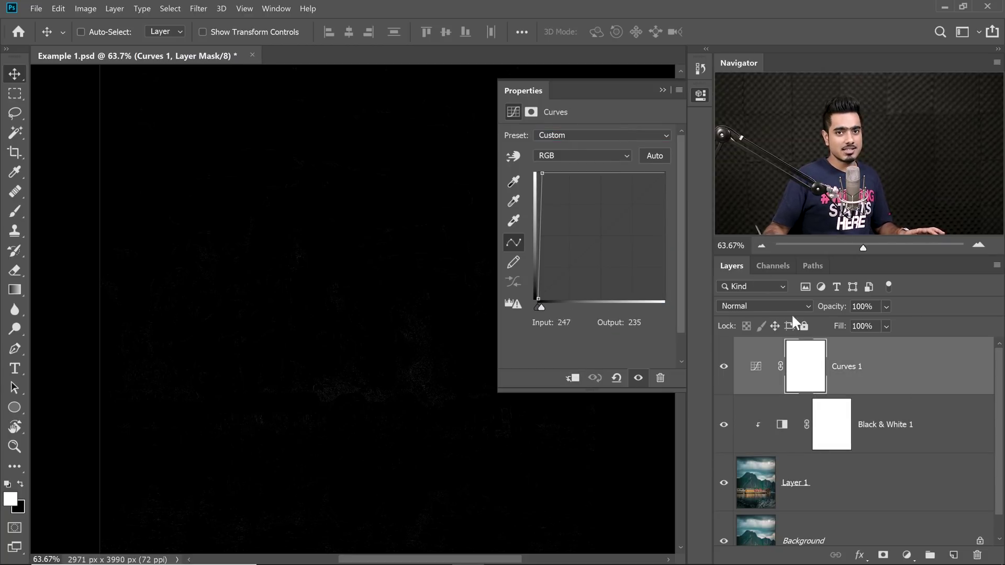
left_click_drag(879, 377, 978, 554)
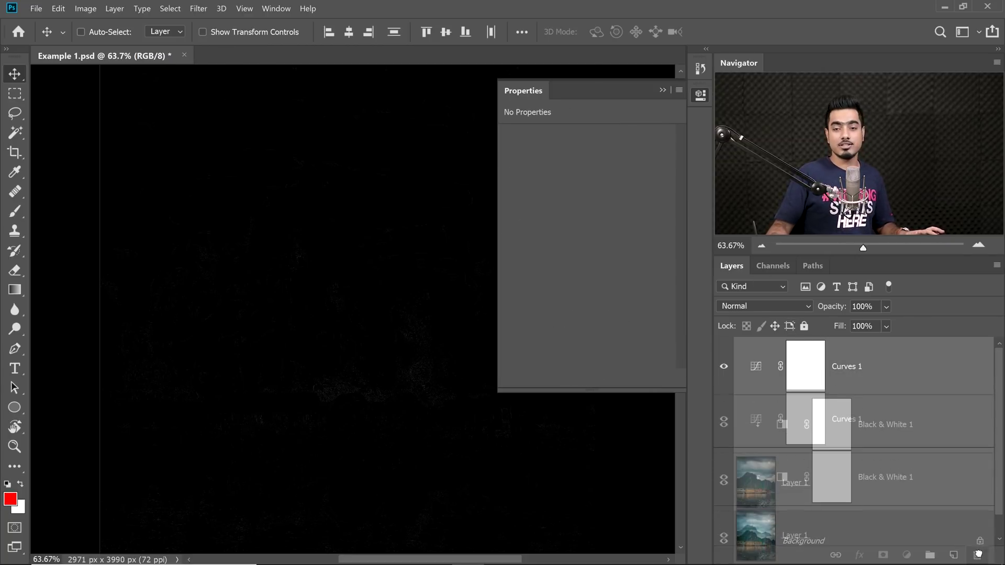